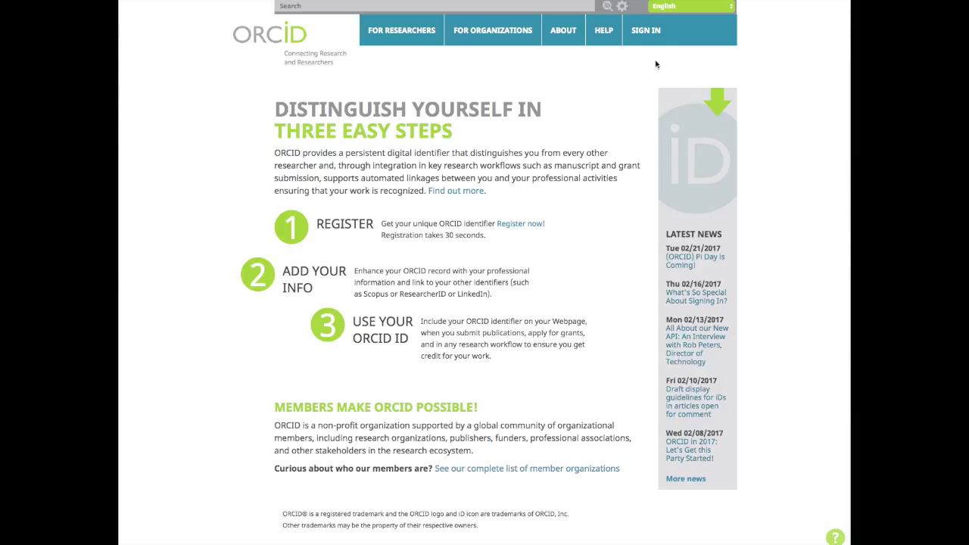
# - Open the ORCID registration form and enter the sample first name, last name and e-mail twice
pyautogui.moveTo(444, 39)
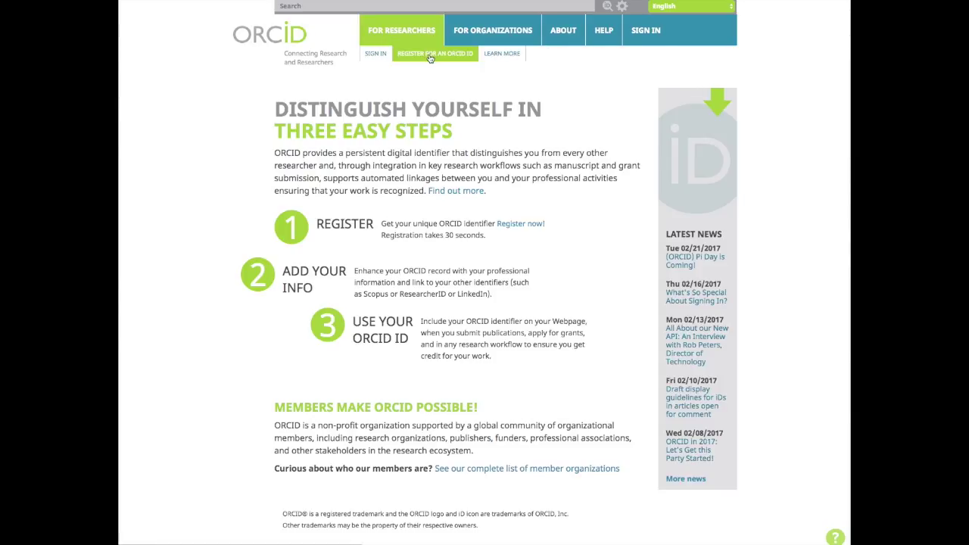
pyautogui.click(429, 55)
pyautogui.scroll(-3, 429, 68)
pyautogui.write('FGCU')
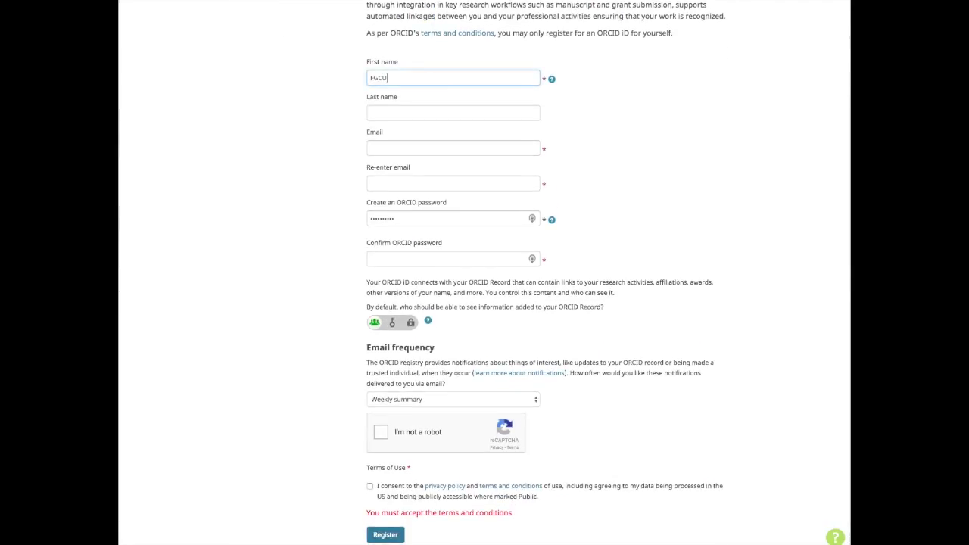
pyautogui.press('Tab')
pyautogui.write('Author')
pyautogui.press('Tab')
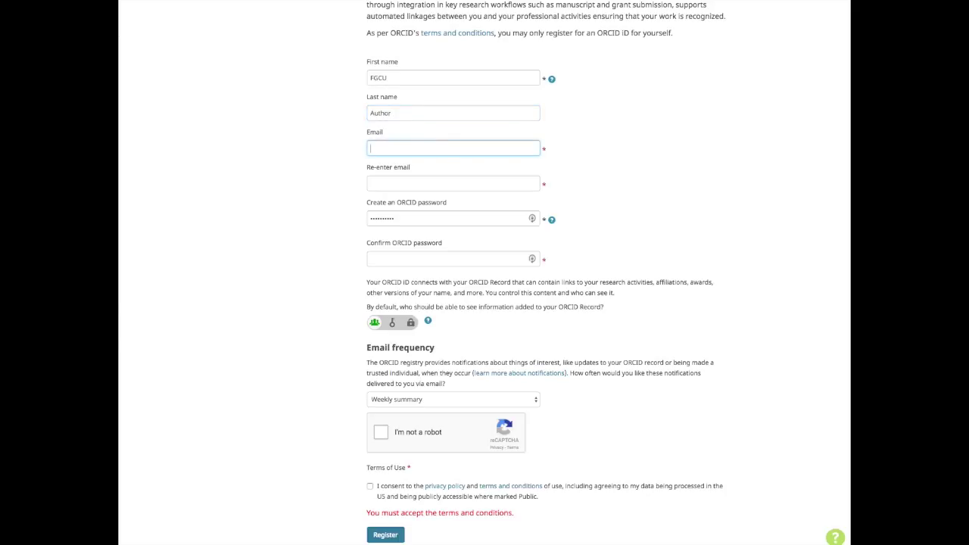
pyautogui.press('Tab')
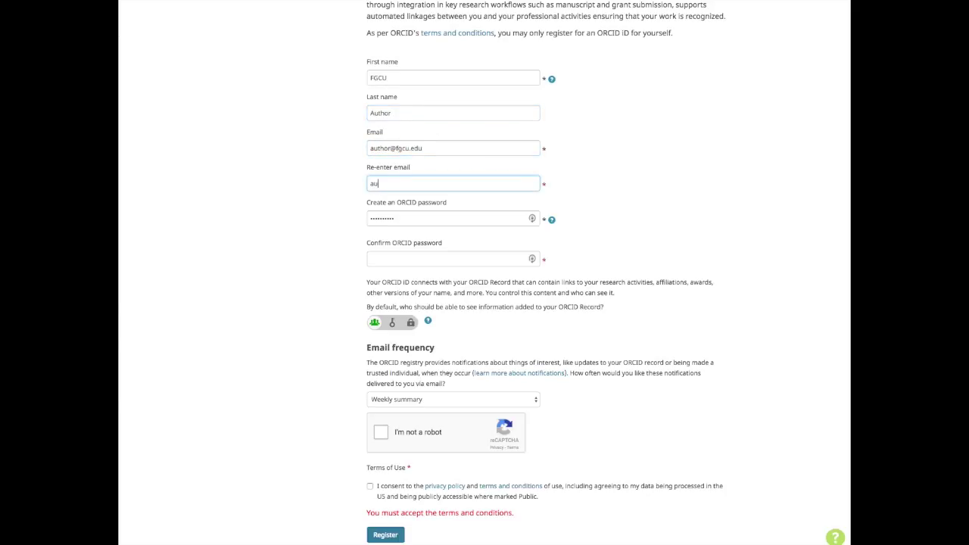
# - Enter the account password, keep the Weekly summary e-mail frequency, and pass the robot check
pyautogui.press('Tab')
pyautogui.press('Tab')
pyautogui.write('********')
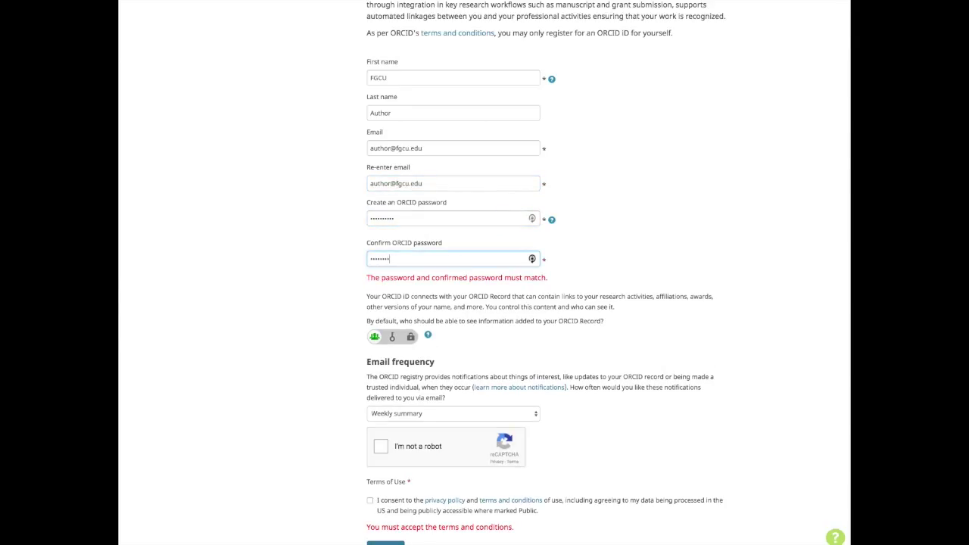
pyautogui.write('**')
pyautogui.scroll(-1, 432, 98)
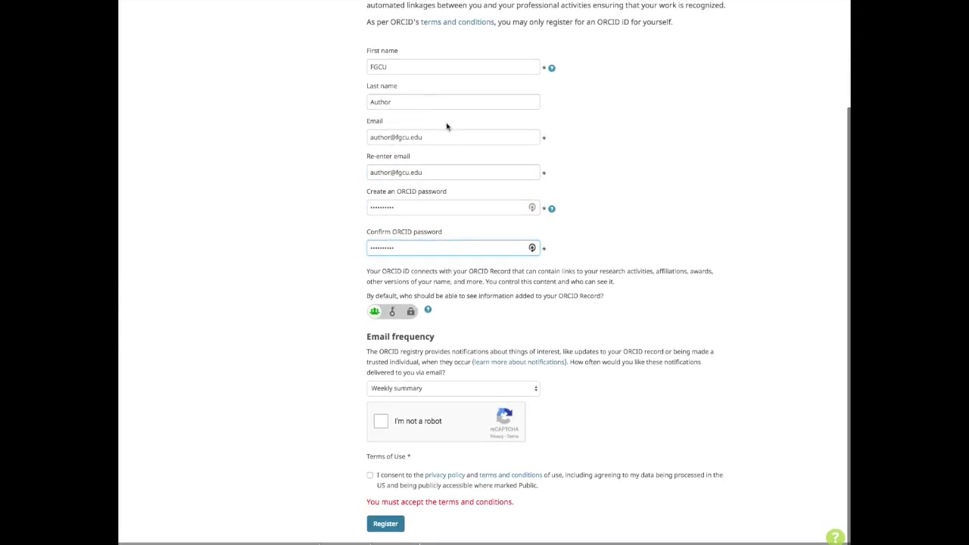
pyautogui.click(466, 386)
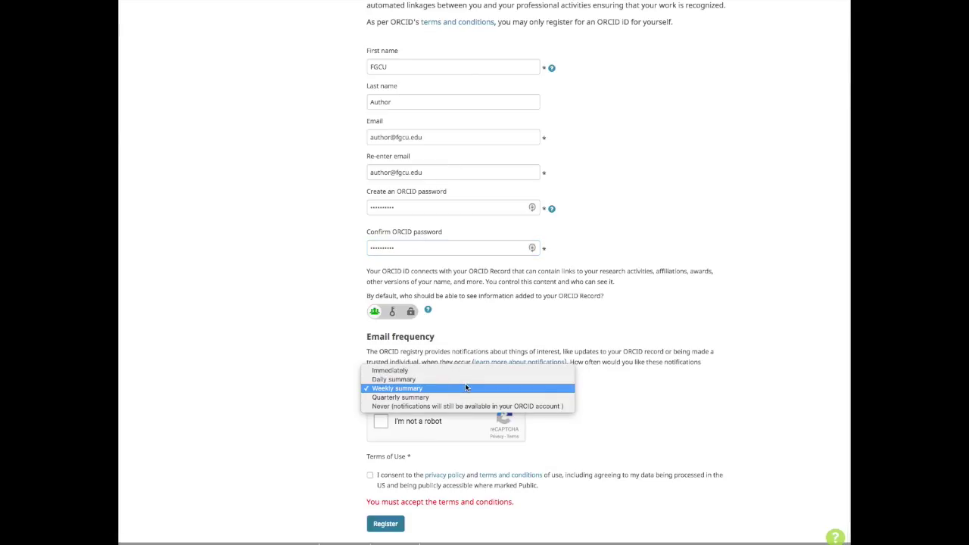
pyautogui.click(465, 385)
pyautogui.click(380, 422)
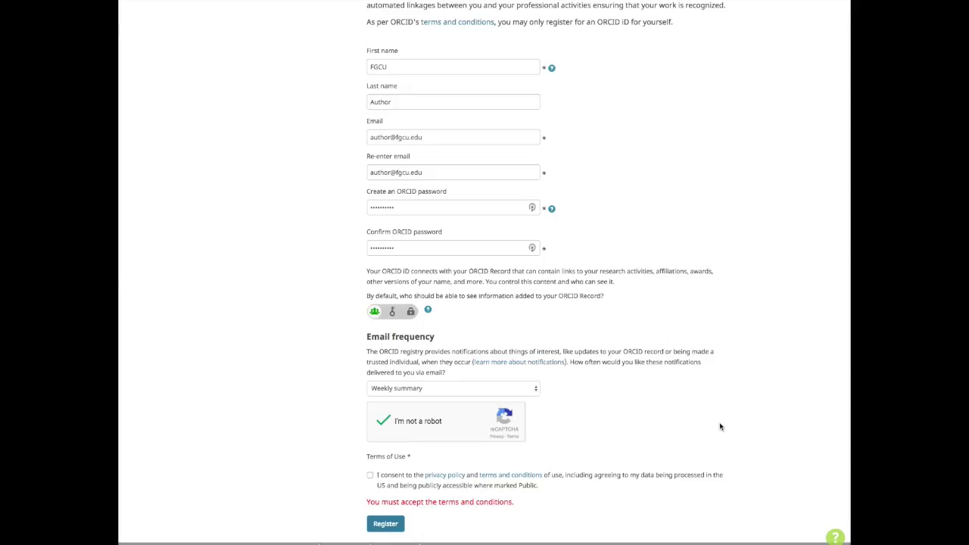
pyautogui.scroll(2, 720, 426)
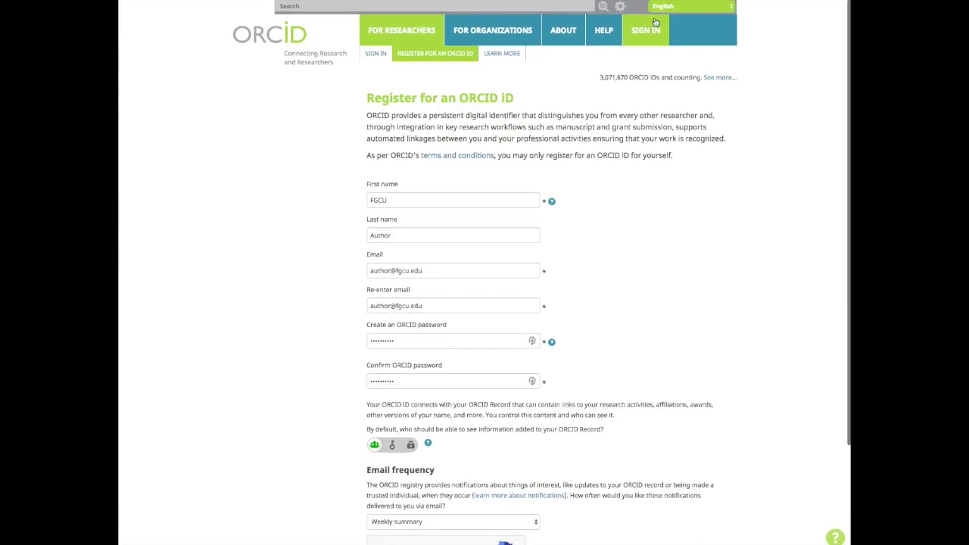
# - Sign in to ORCID with the autofilled credentials to open the record
pyautogui.click(642, 30)
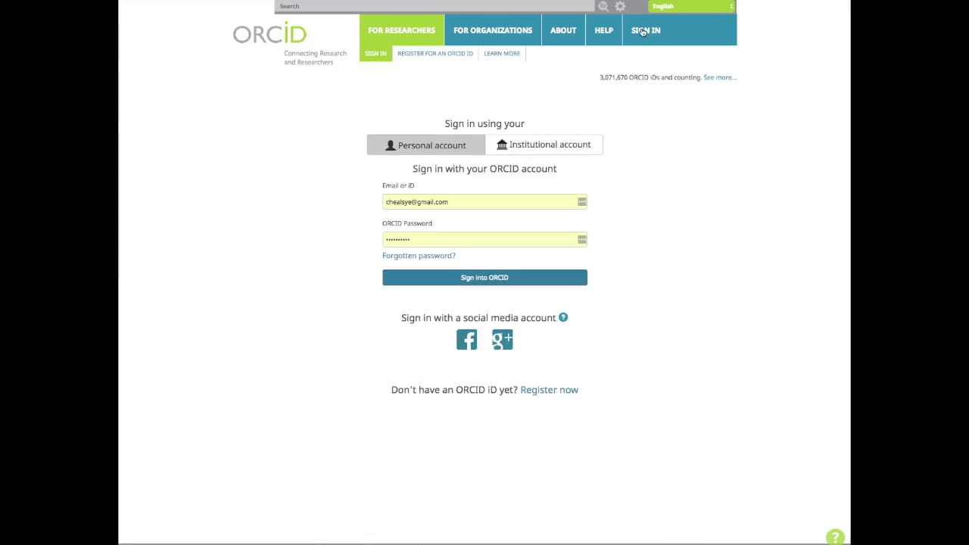
pyautogui.click(556, 286)
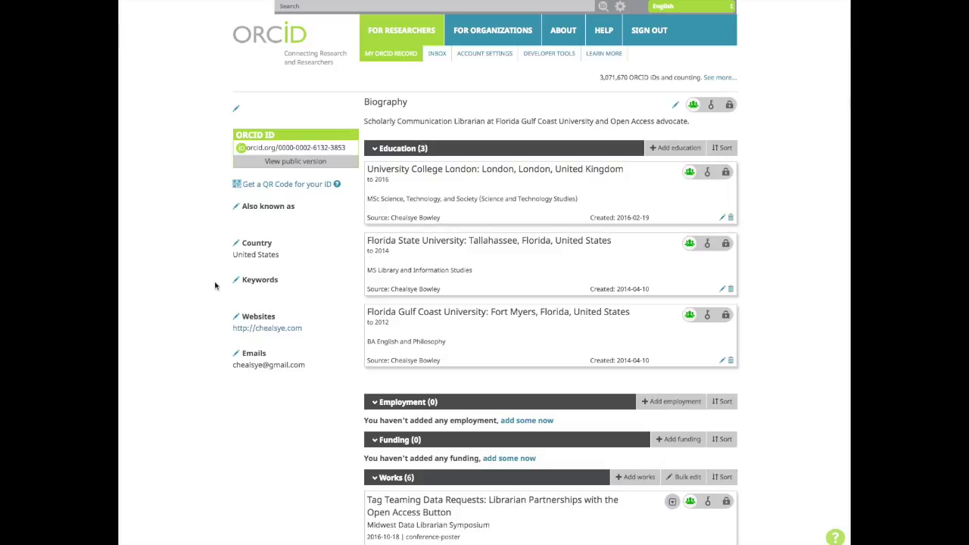
# - Set the primary e-mail's visibility to Only me, then collapse the Education section
pyautogui.click(240, 360)
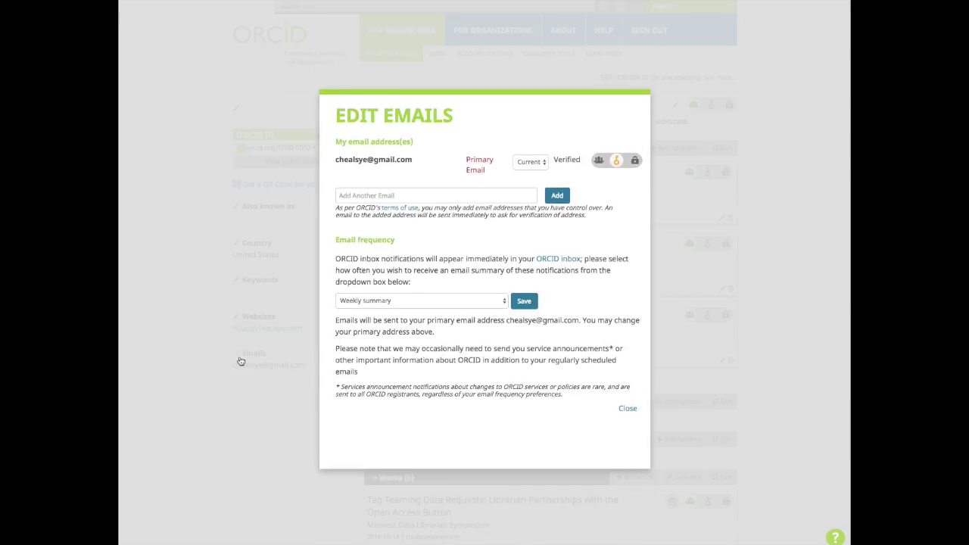
pyautogui.moveTo(598, 164)
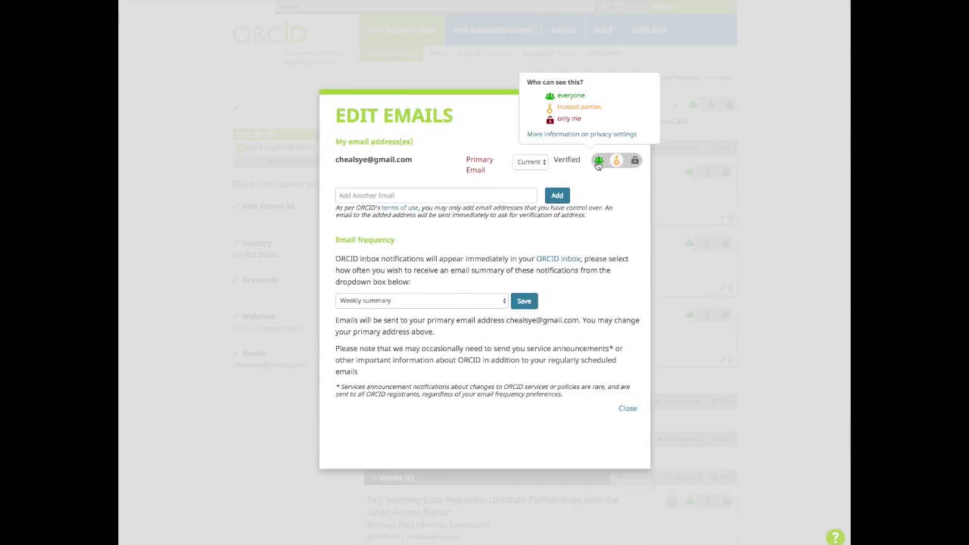
pyautogui.click(634, 162)
pyautogui.click(627, 410)
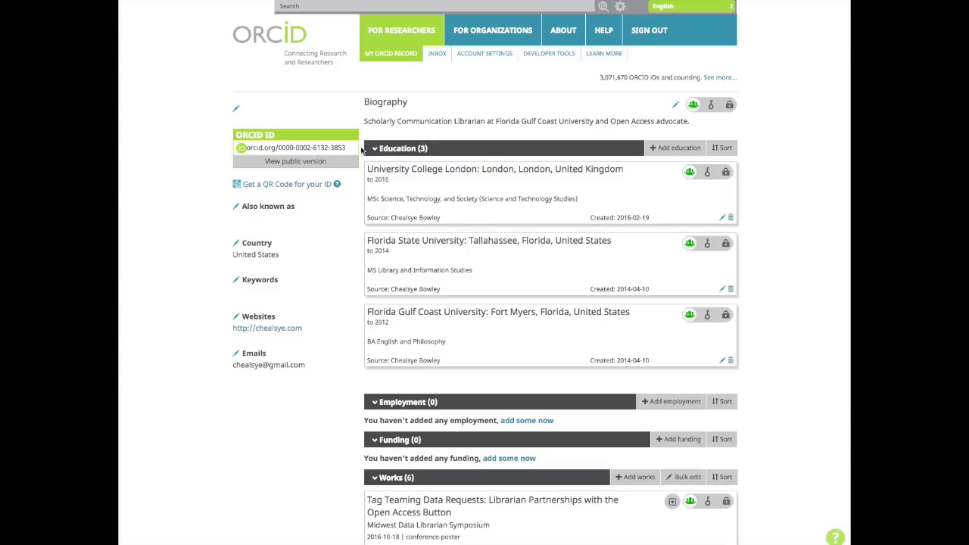
pyautogui.click(374, 149)
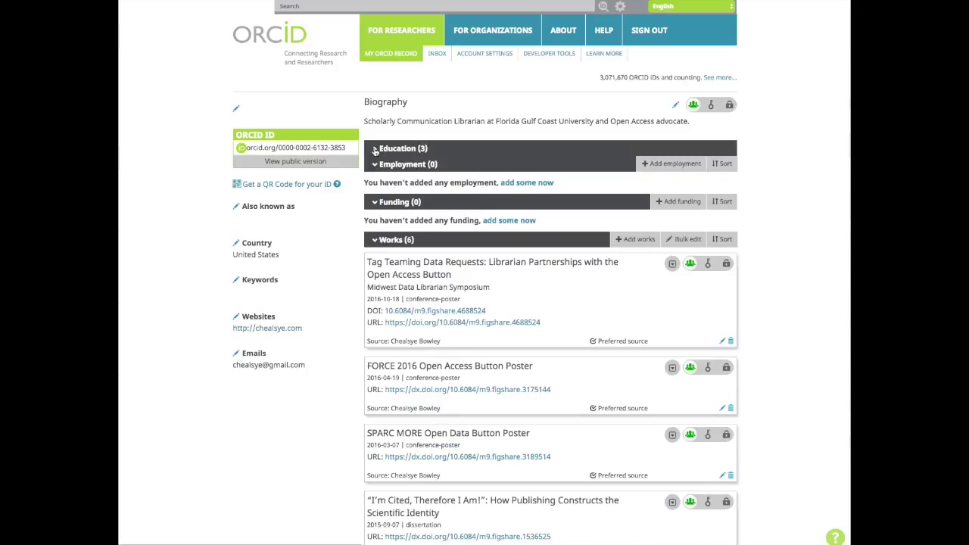
# - Add an employment entry: Florida Gulf Coast University, Library department, Scholarly Communication Librarian
pyautogui.moveTo(649, 162)
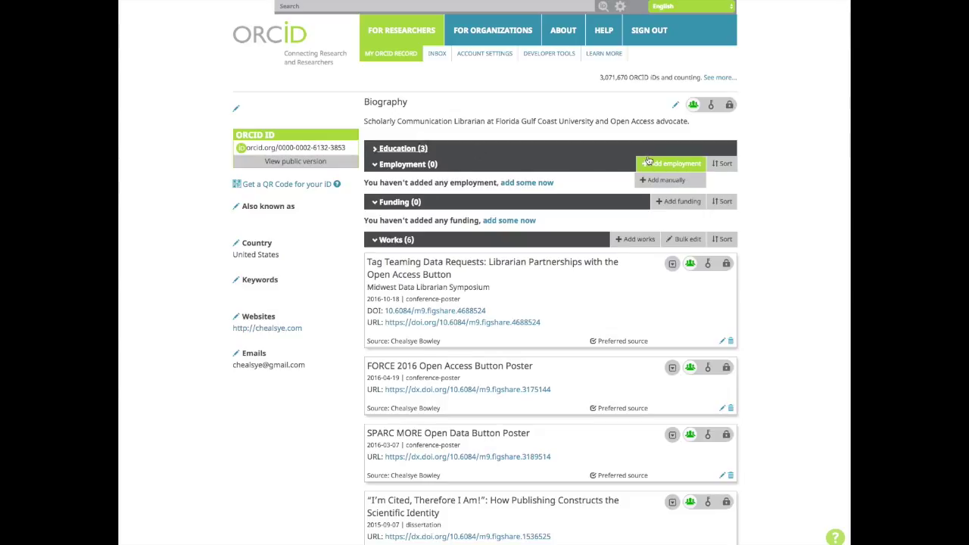
pyautogui.click(651, 180)
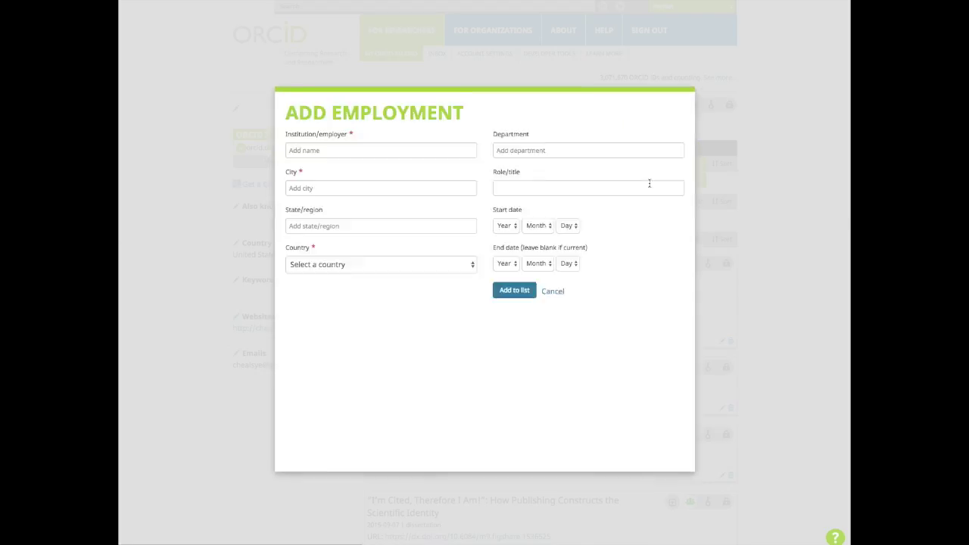
pyautogui.click(421, 227)
pyautogui.write('Florid')
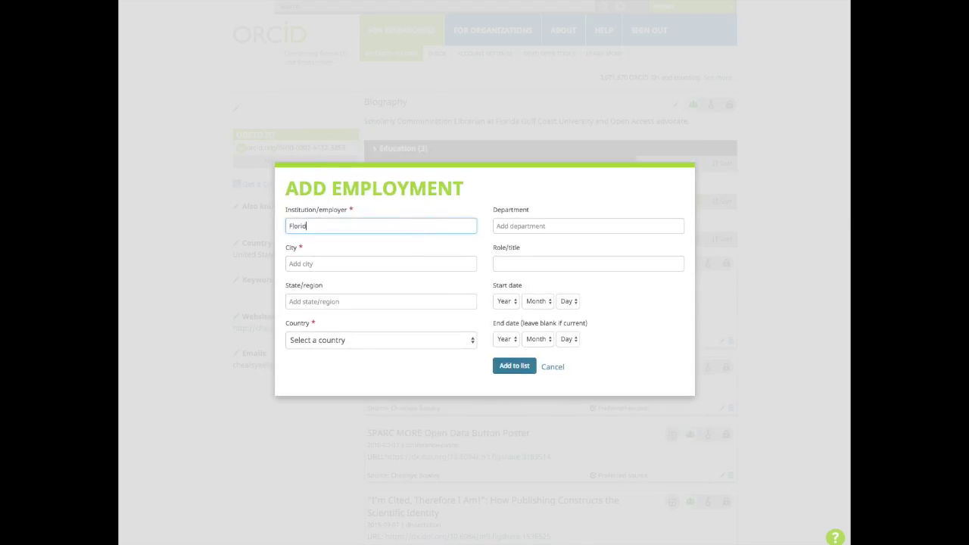
pyautogui.write('a Gulf Coast University')
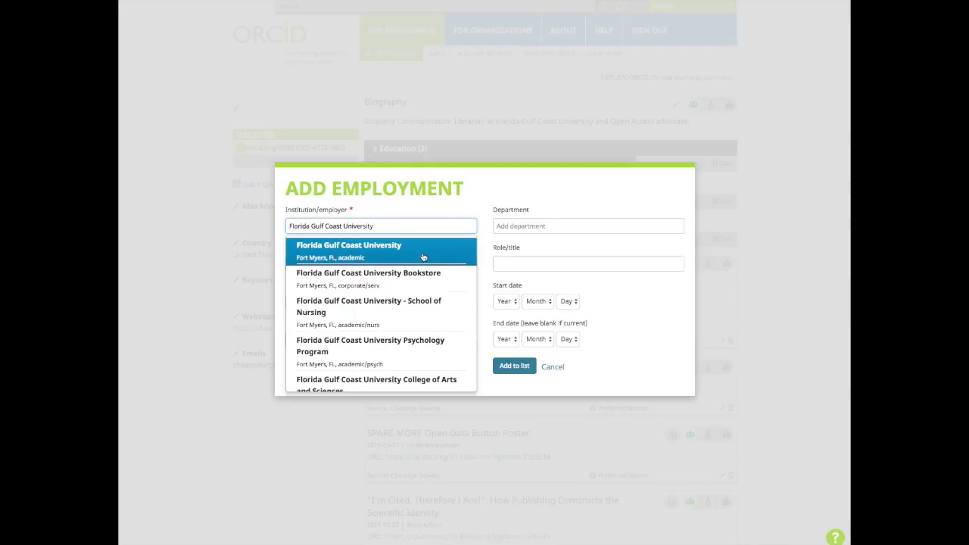
pyautogui.click(422, 256)
pyautogui.click(521, 225)
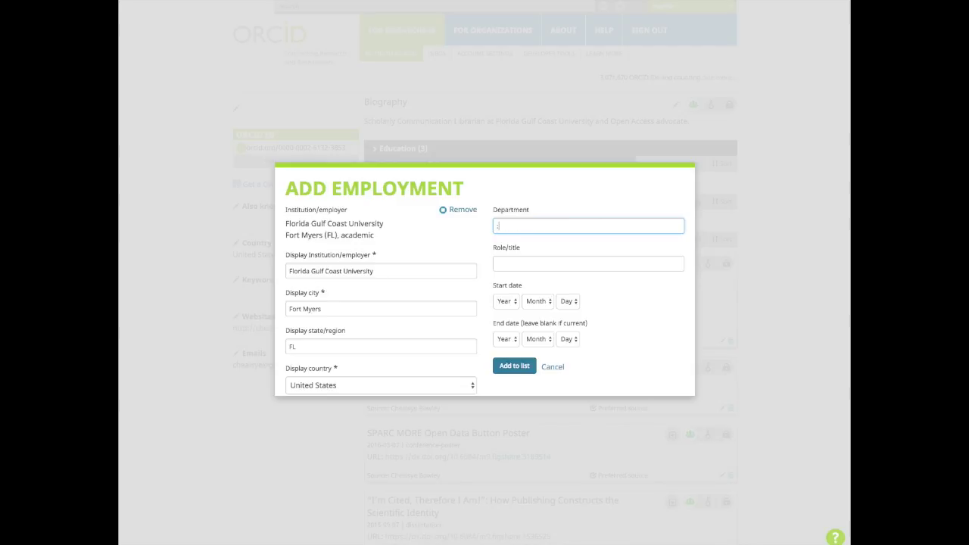
pyautogui.write('Library')
pyautogui.press('Tab')
pyautogui.write('S')
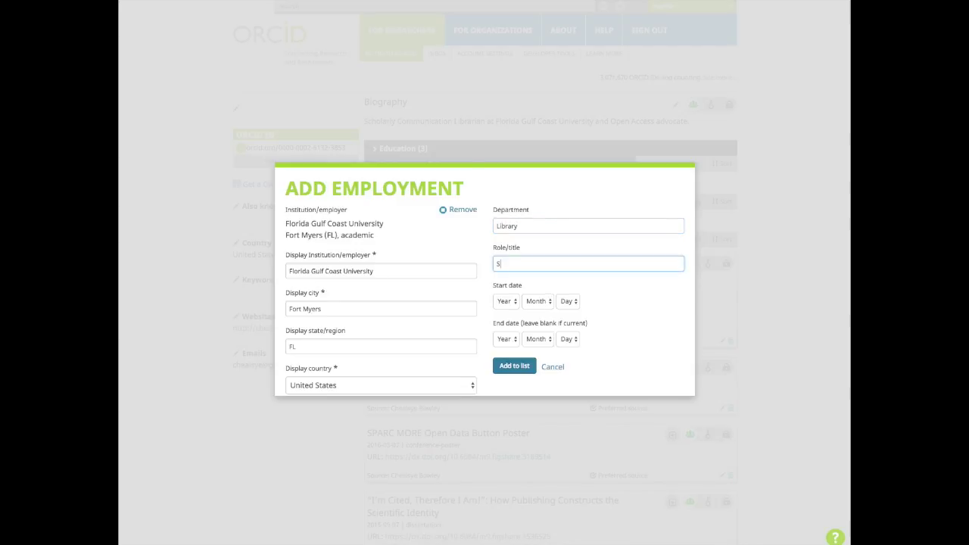
pyautogui.write('cholarly Communication Librarian')
# - Set the employment start date to 2016-08-01 and add it to the list
pyautogui.click(516, 300)
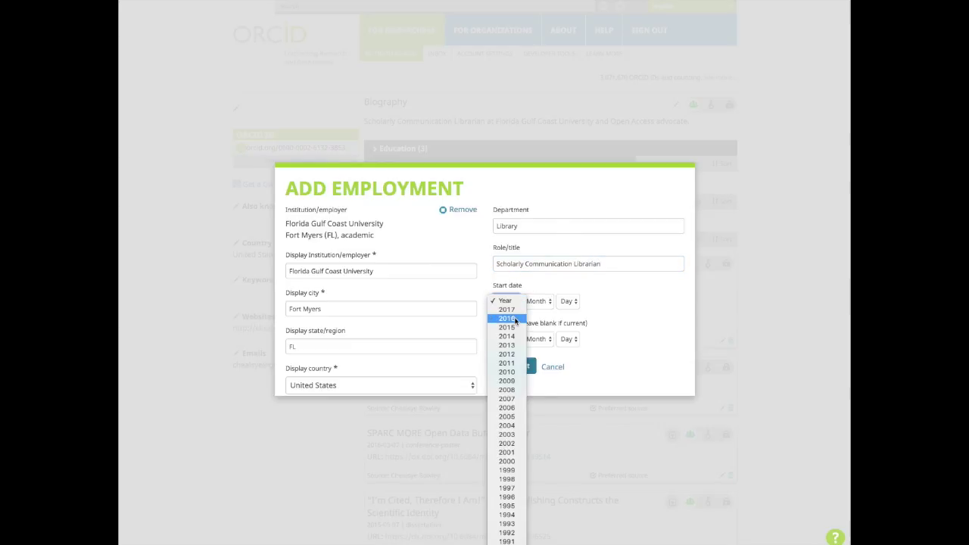
pyautogui.click(539, 307)
pyautogui.click(539, 302)
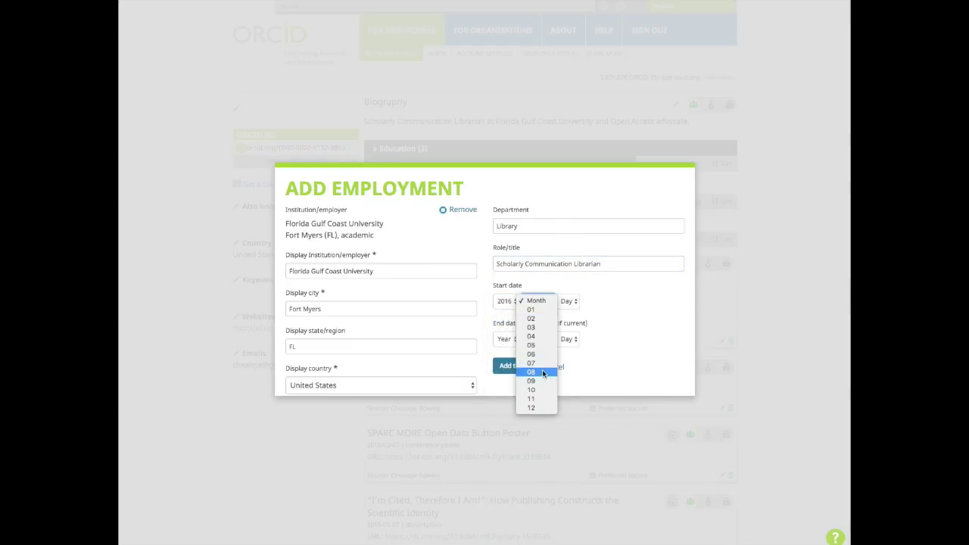
pyautogui.click(543, 372)
pyautogui.click(575, 304)
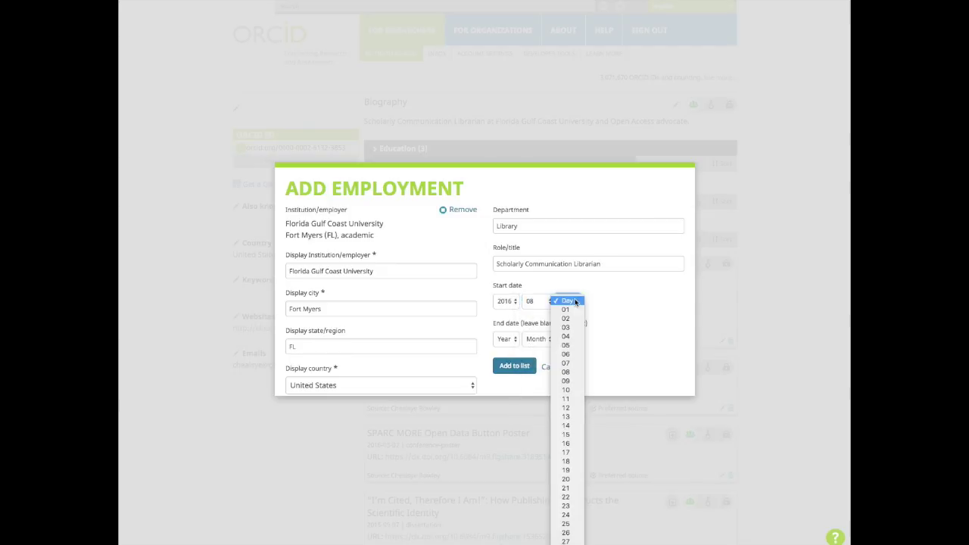
pyautogui.click(572, 310)
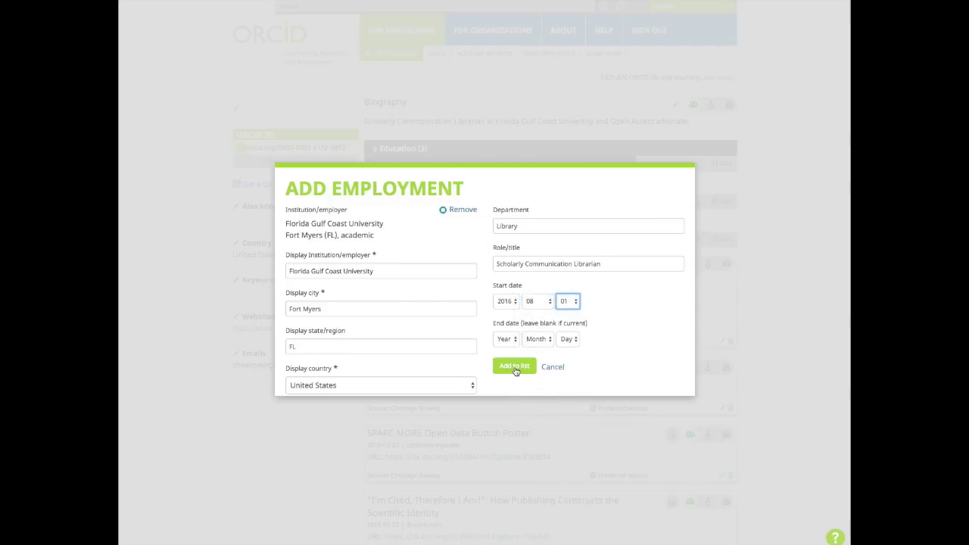
pyautogui.click(514, 367)
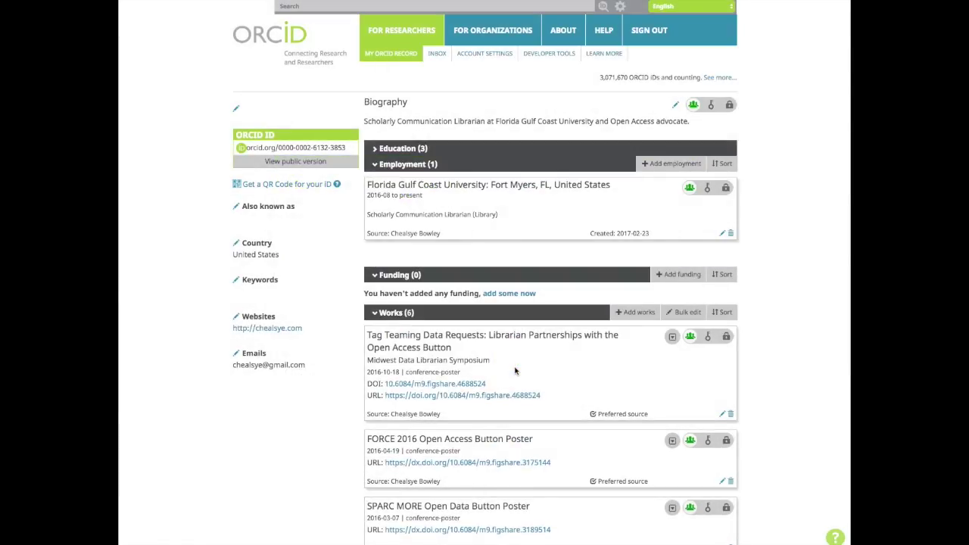
# - Collapse the Funding and Employment sections, leaving the six Works entries showing
pyautogui.moveTo(670, 277)
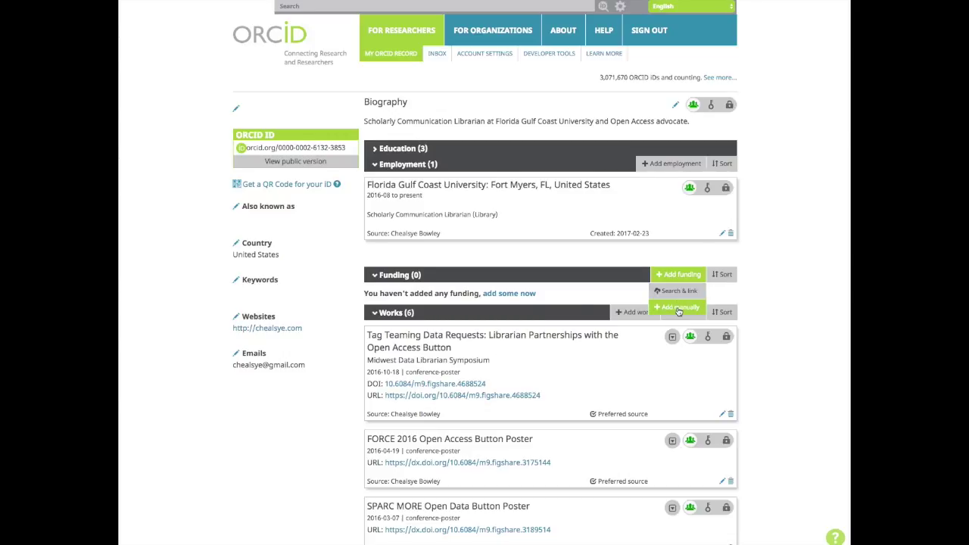
pyautogui.click(373, 277)
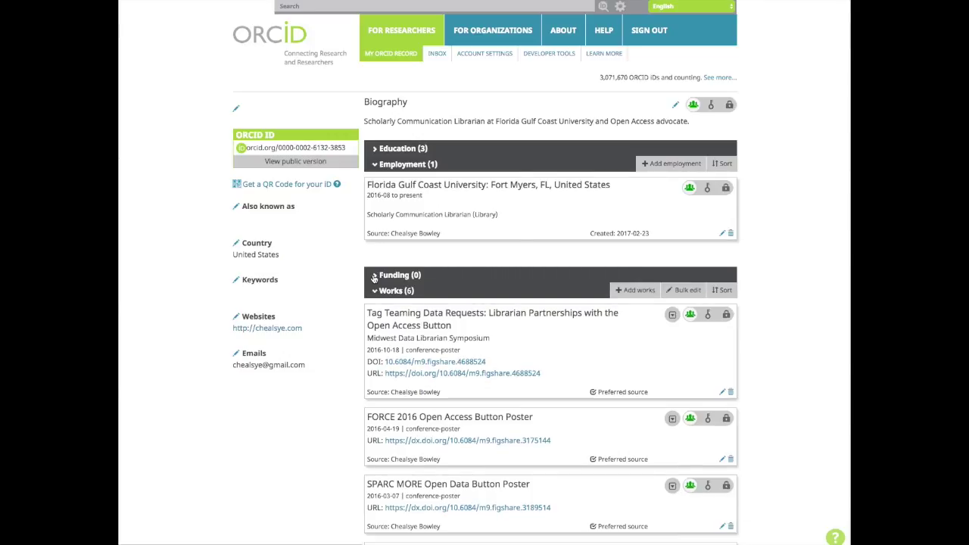
pyautogui.click(374, 164)
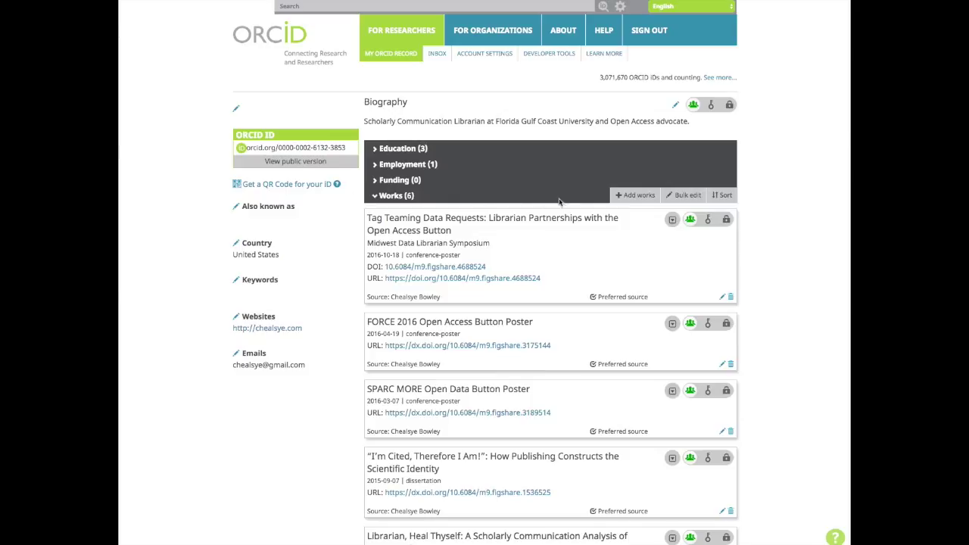
pyautogui.moveTo(630, 197)
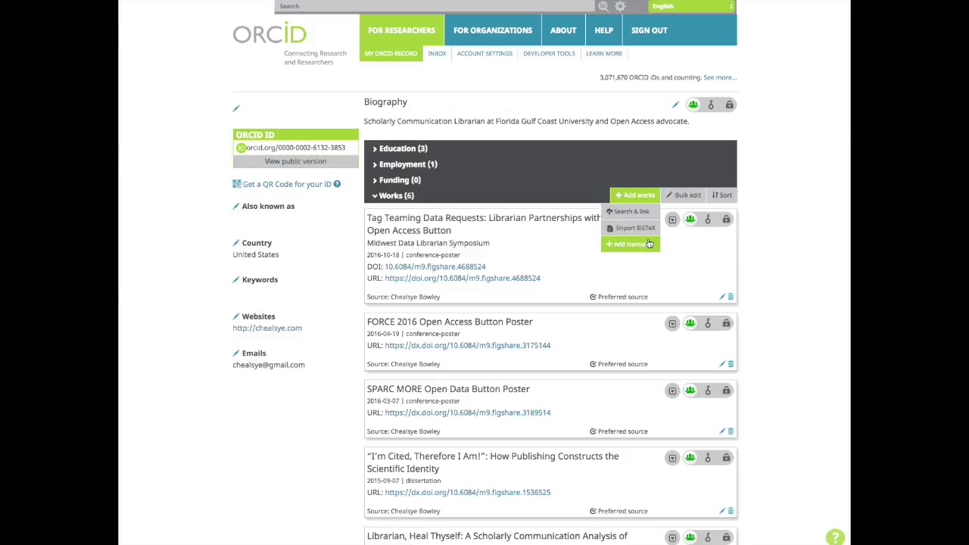
# - Open the manual Add Work form and browse the Publication and Conference work types
pyautogui.click(648, 243)
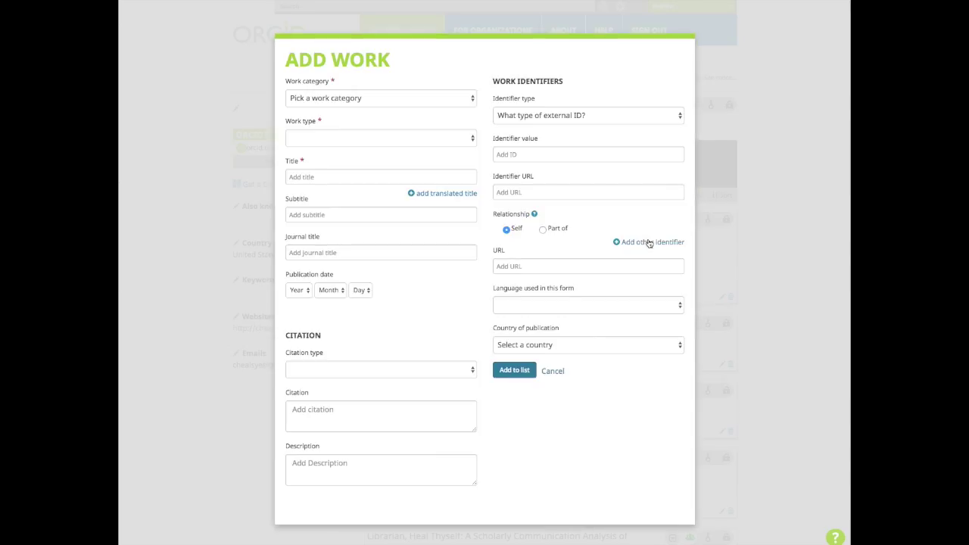
pyautogui.click(411, 98)
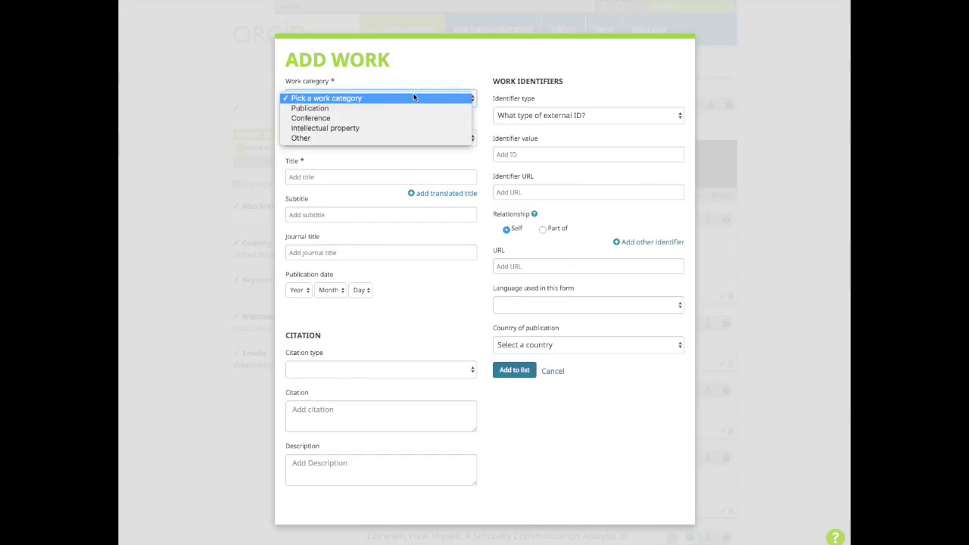
pyautogui.click(405, 106)
pyautogui.click(390, 138)
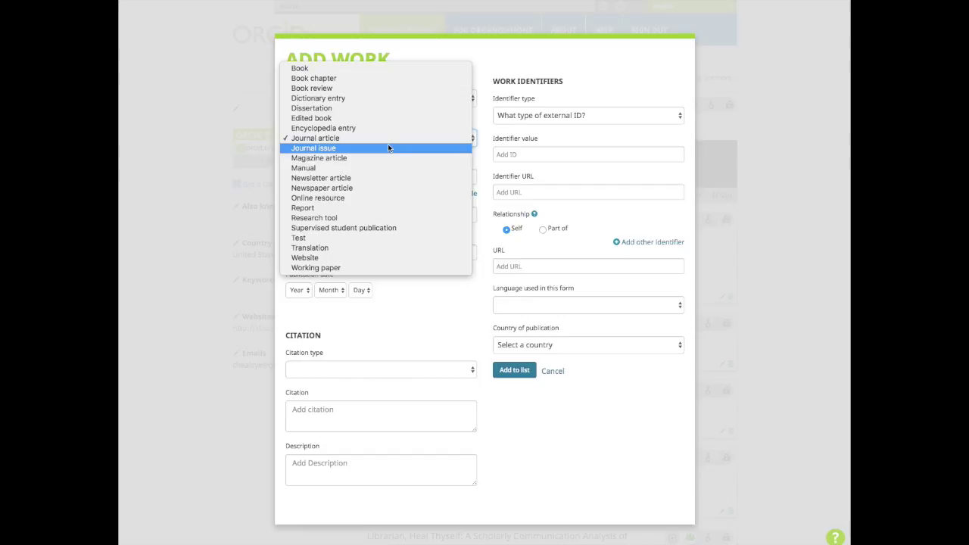
pyautogui.click(277, 102)
pyautogui.click(306, 100)
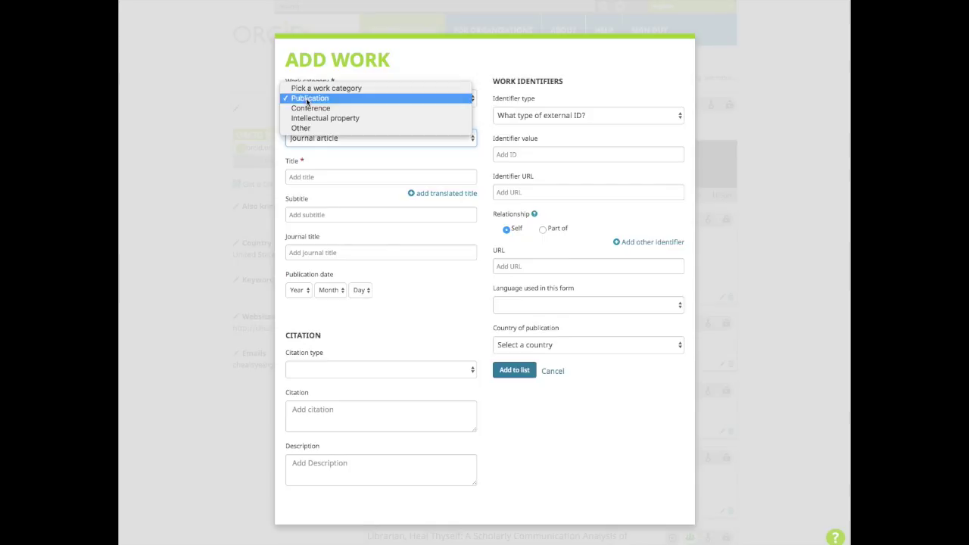
pyautogui.click(311, 108)
pyautogui.click(335, 138)
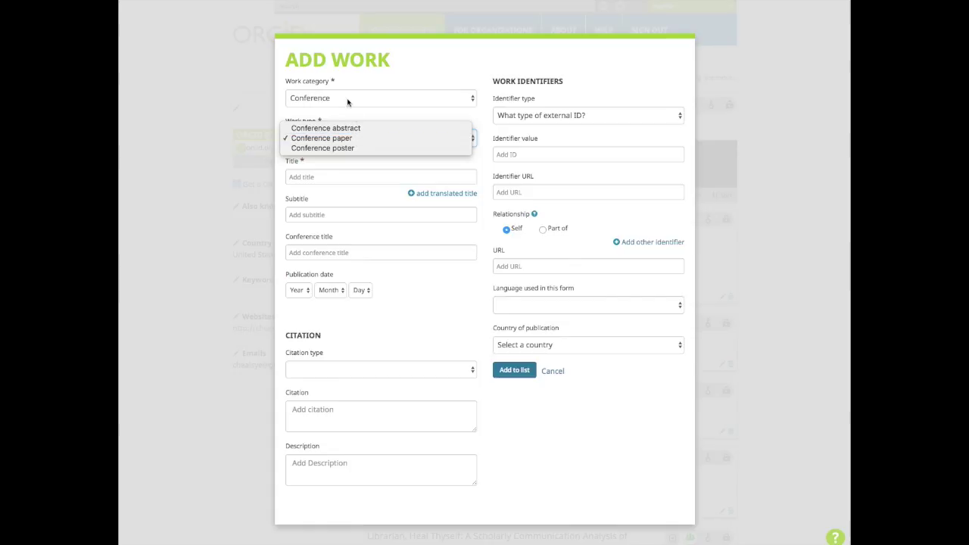
pyautogui.click(346, 99)
# - Browse the Intellectual property and Other work types, then return to Publication
pyautogui.click(347, 99)
pyautogui.click(347, 108)
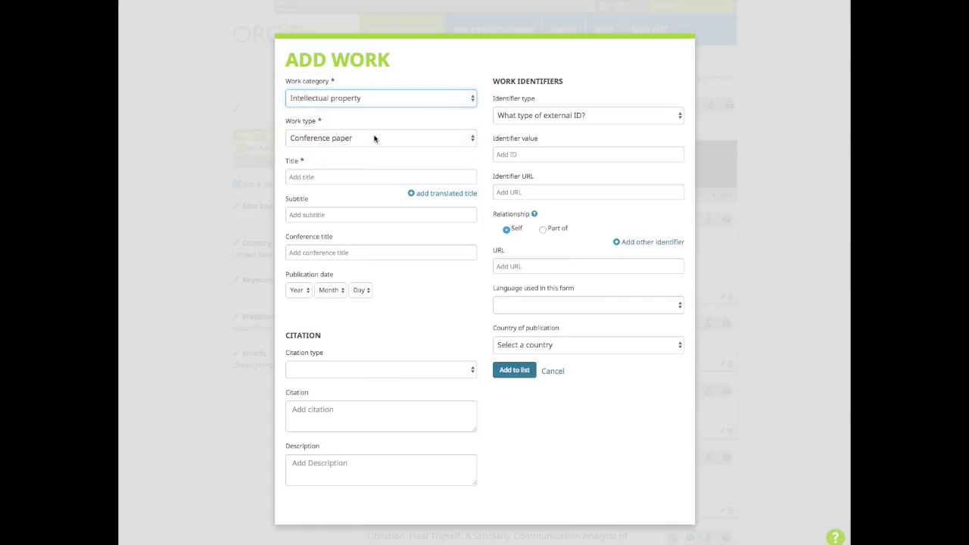
pyautogui.click(375, 138)
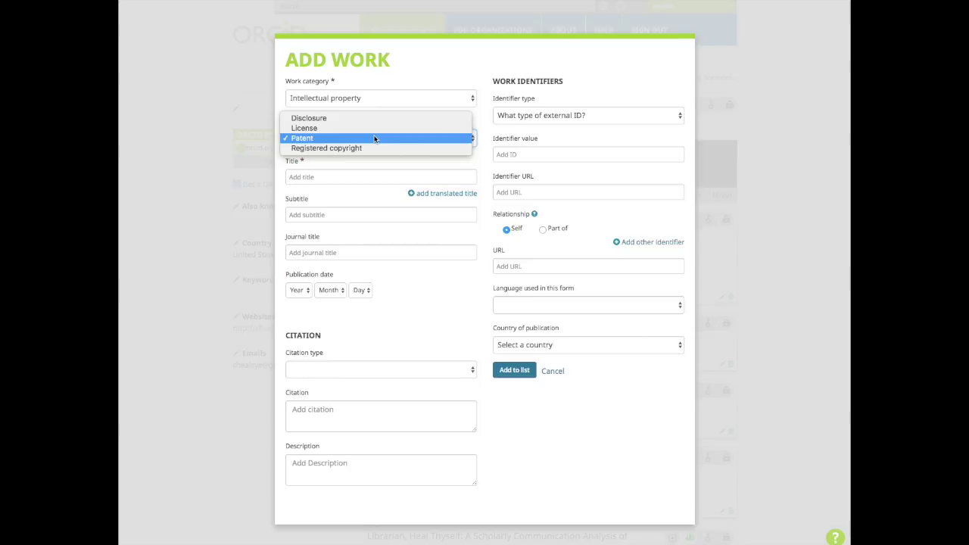
pyautogui.click(363, 99)
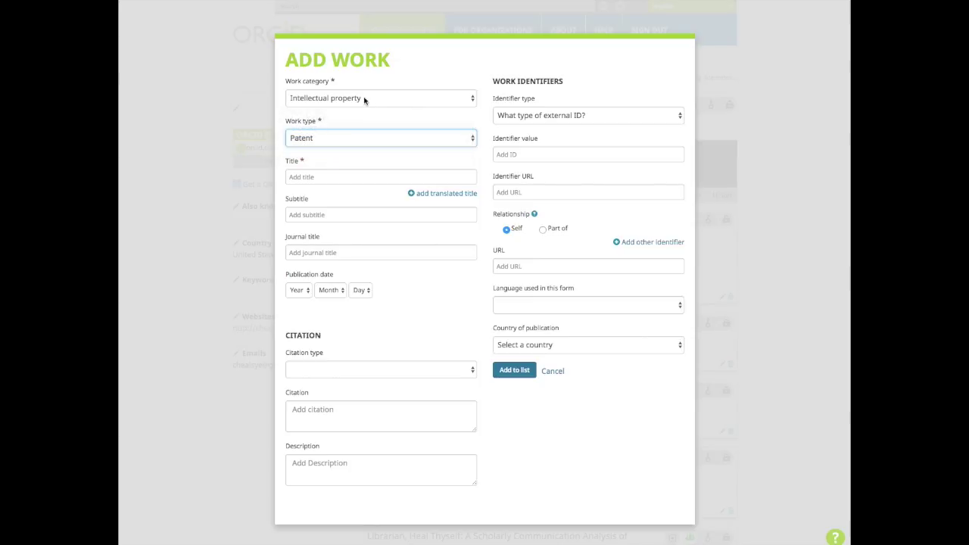
pyautogui.click(363, 99)
pyautogui.click(363, 108)
pyautogui.click(394, 138)
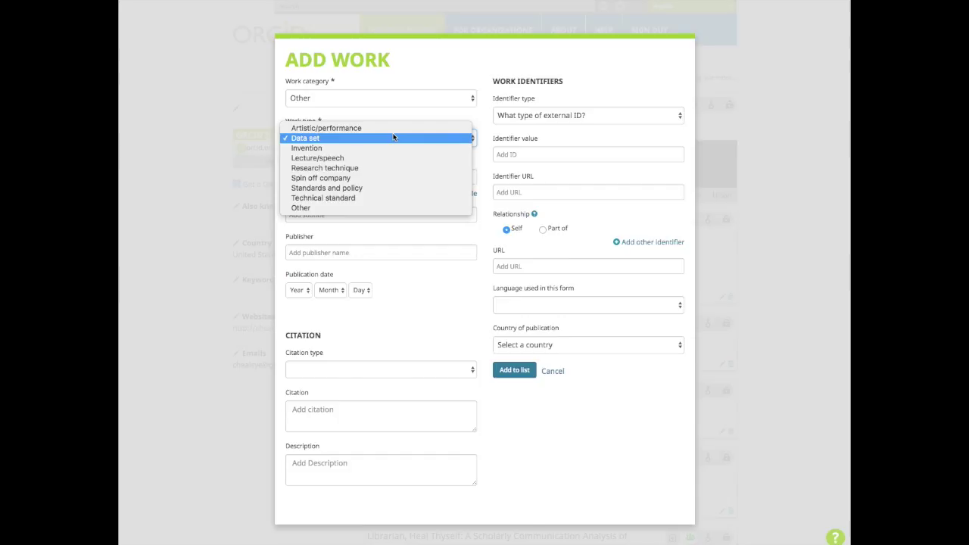
pyautogui.click(363, 98)
pyautogui.click(373, 68)
pyautogui.scroll(-1, 370, 137)
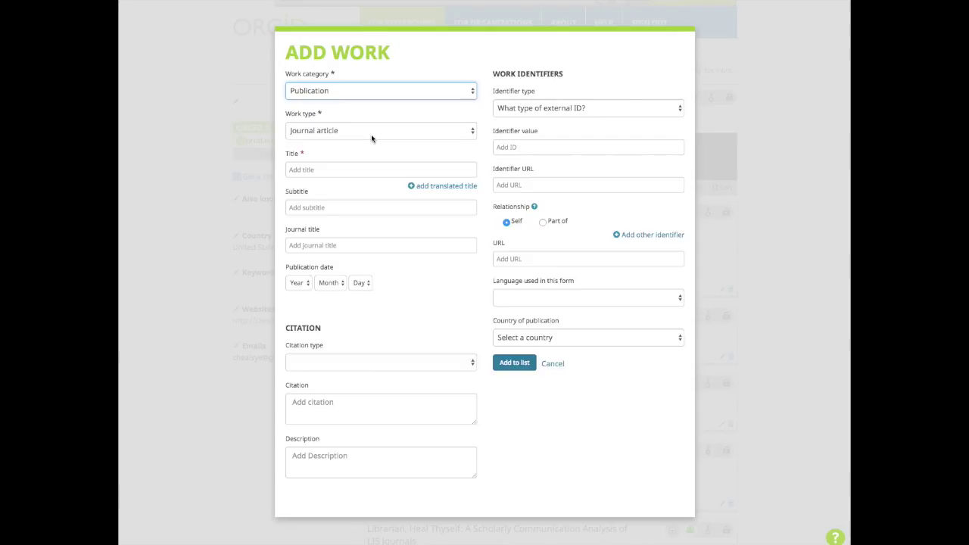
# - Make the work a Conference poster and paste its title and the Midwest Data Librarian Symposium name
pyautogui.click(363, 95)
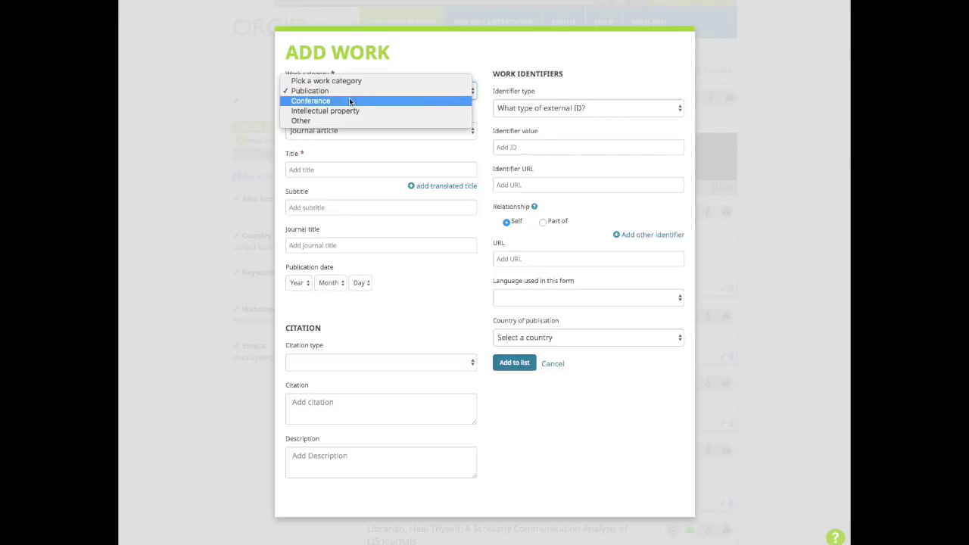
pyautogui.click(349, 100)
pyautogui.click(350, 130)
pyautogui.click(350, 139)
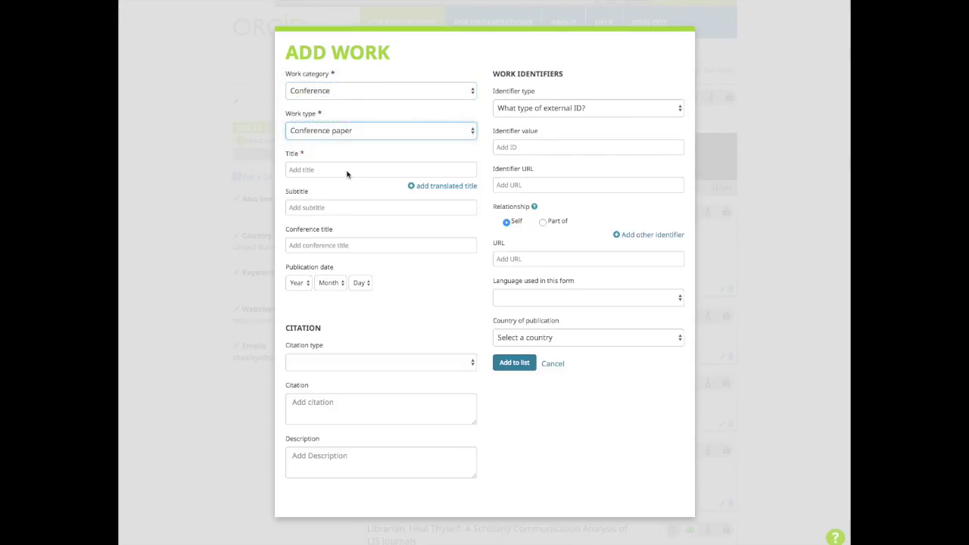
pyautogui.click(344, 169)
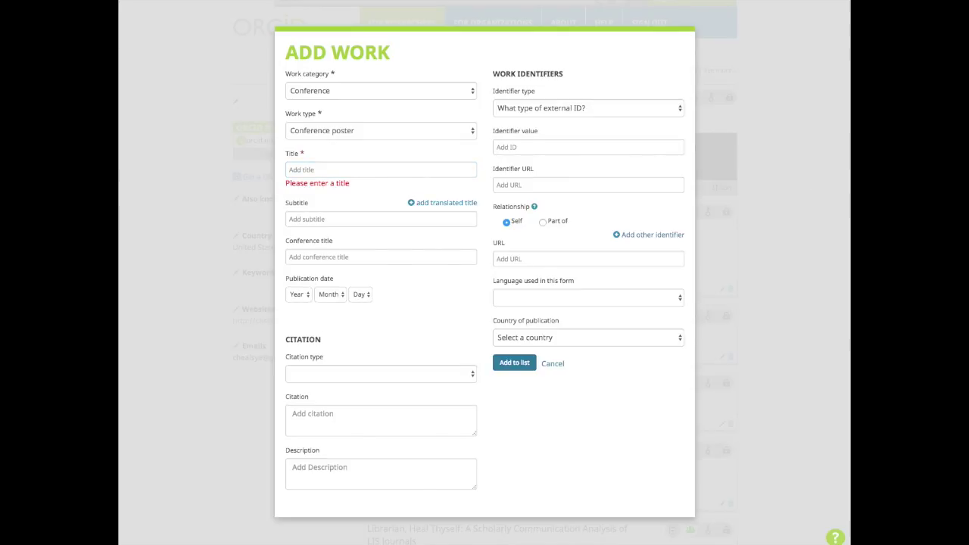
pyautogui.click(356, 170)
pyautogui.write('Requests: Librarian Partnerships with the Open Access Button')
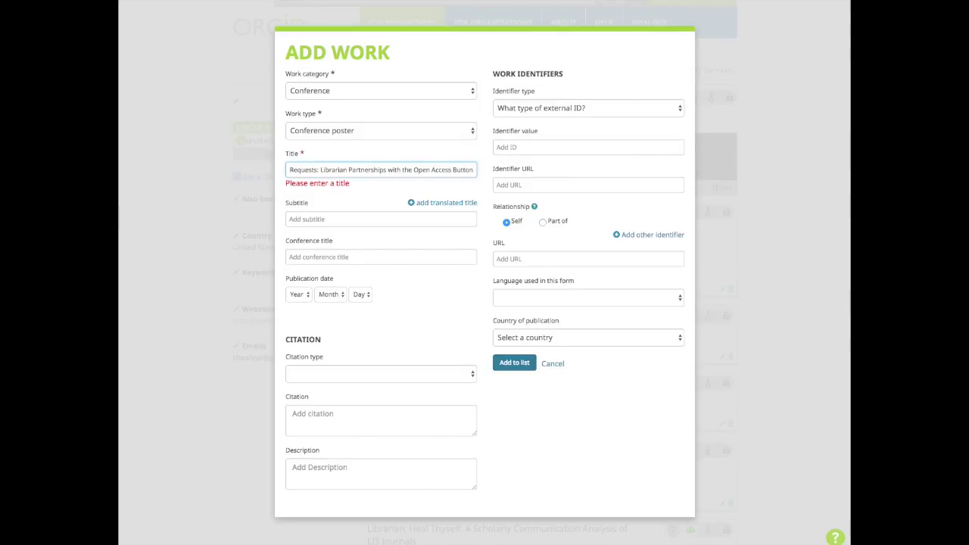
pyautogui.press('Tab')
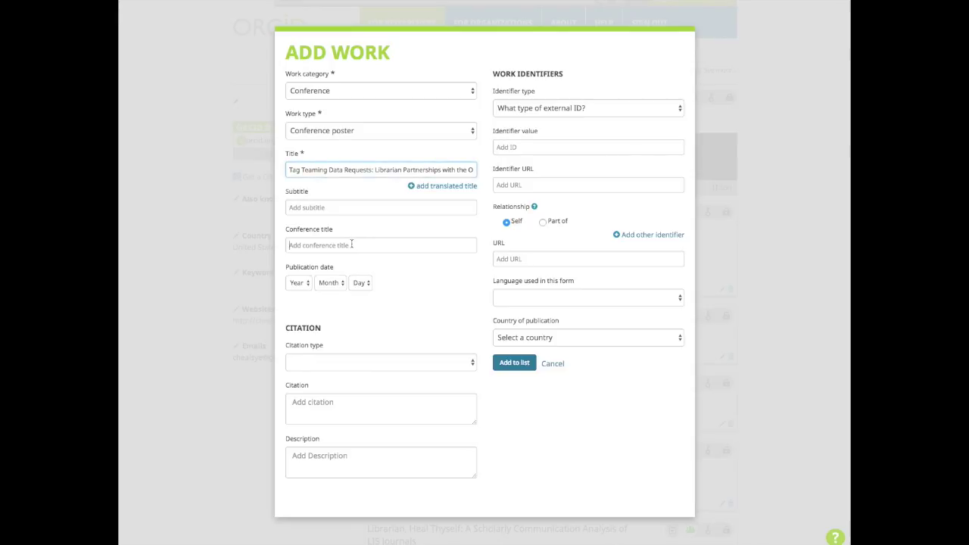
pyautogui.click(360, 244)
pyautogui.write('Midwest Data Librarian Symposium')
# - Set the publication date to 2016-10-18 and paste the poster's MLA citation
pyautogui.click(307, 282)
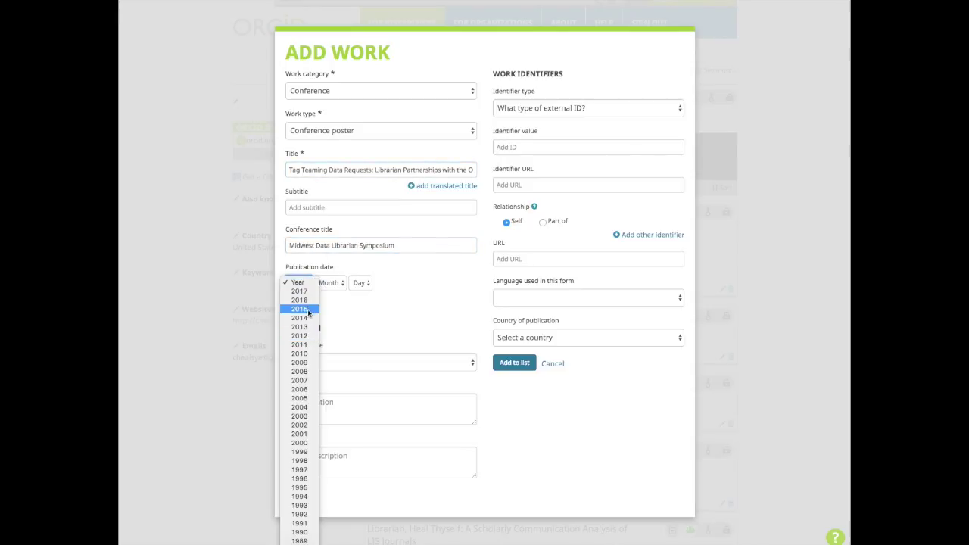
pyautogui.click(314, 300)
pyautogui.click(330, 282)
pyautogui.click(323, 371)
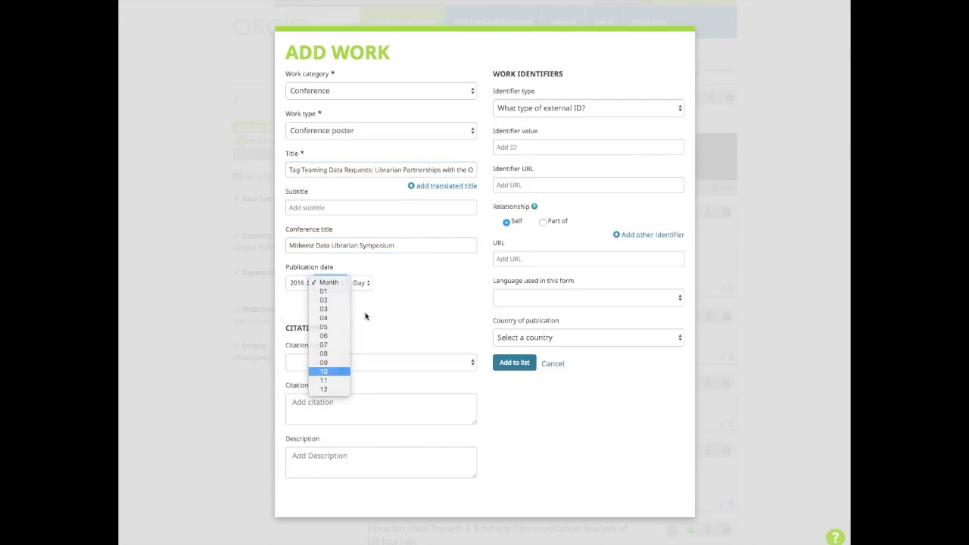
pyautogui.click(361, 282)
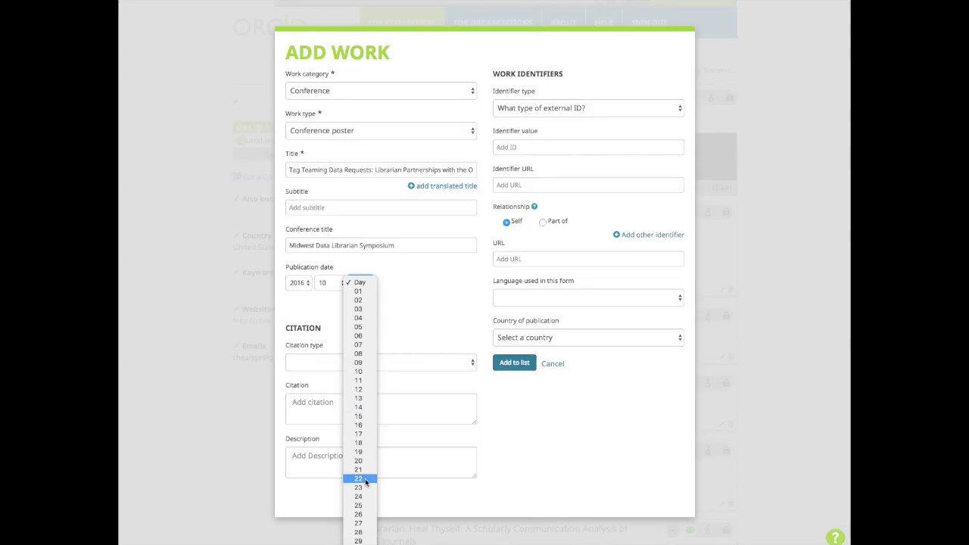
pyautogui.click(359, 442)
pyautogui.click(363, 365)
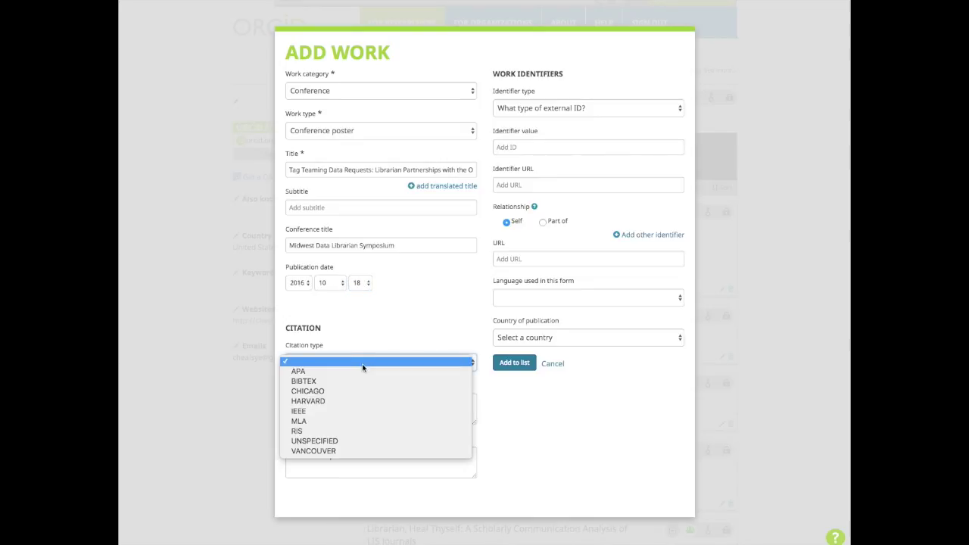
pyautogui.click(361, 421)
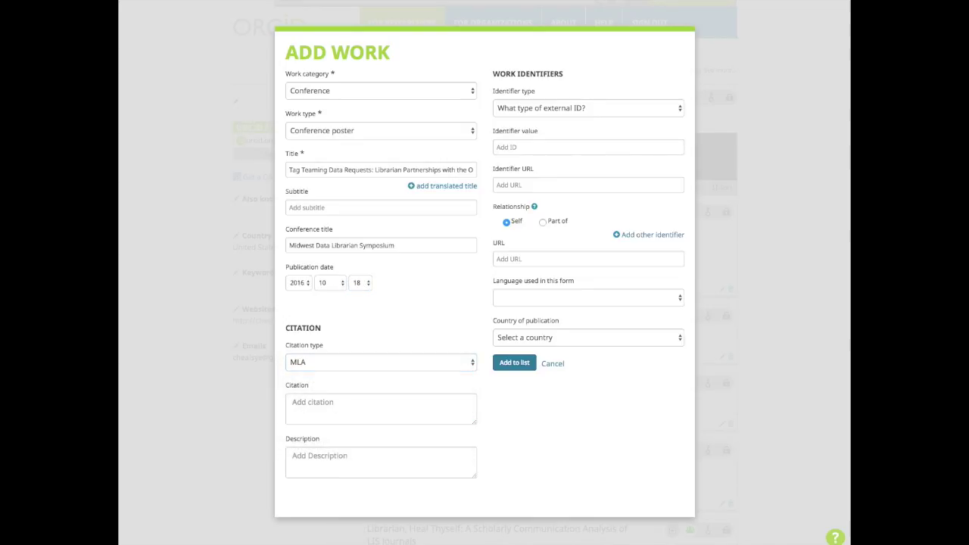
pyautogui.click(383, 412)
pyautogui.hotkey('ctrl', 'v')
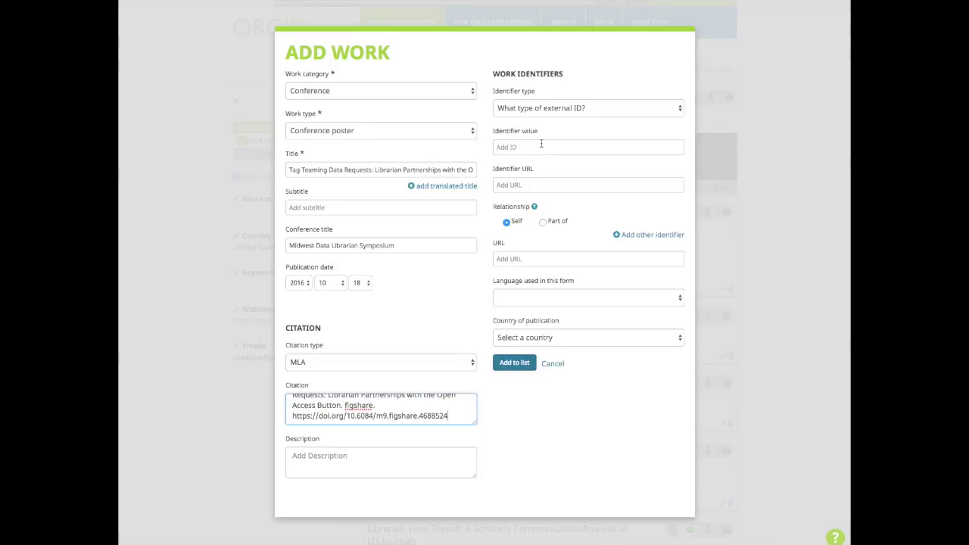
# - Add DOI 10.6084/m9.figshare.4688524 as identifier and its doi.org link, minus the .v1 suffix, as URL
pyautogui.click(544, 98)
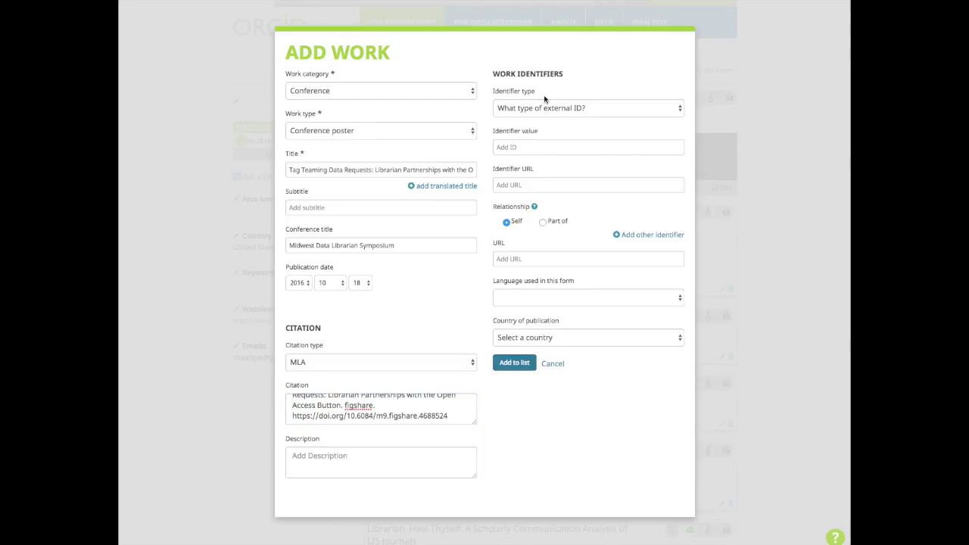
pyautogui.click(545, 104)
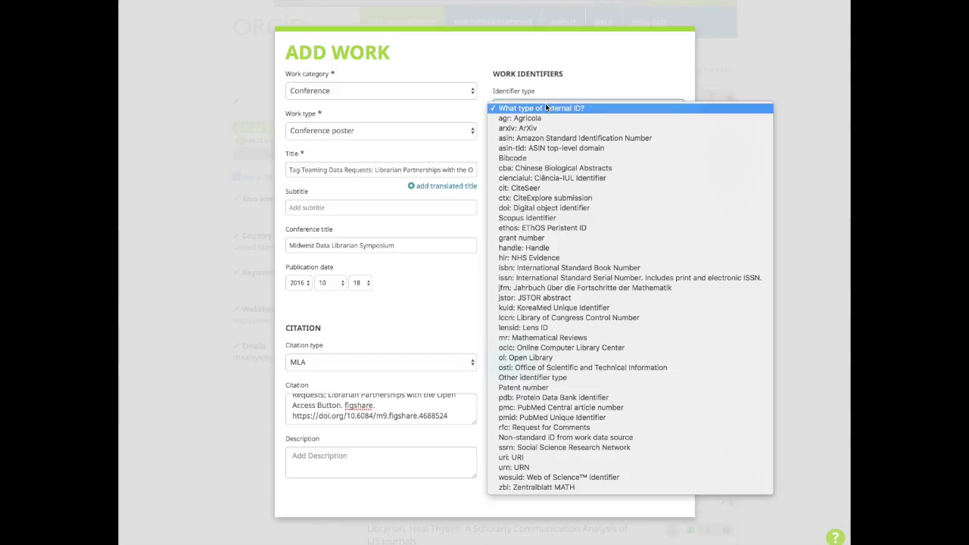
pyautogui.click(537, 208)
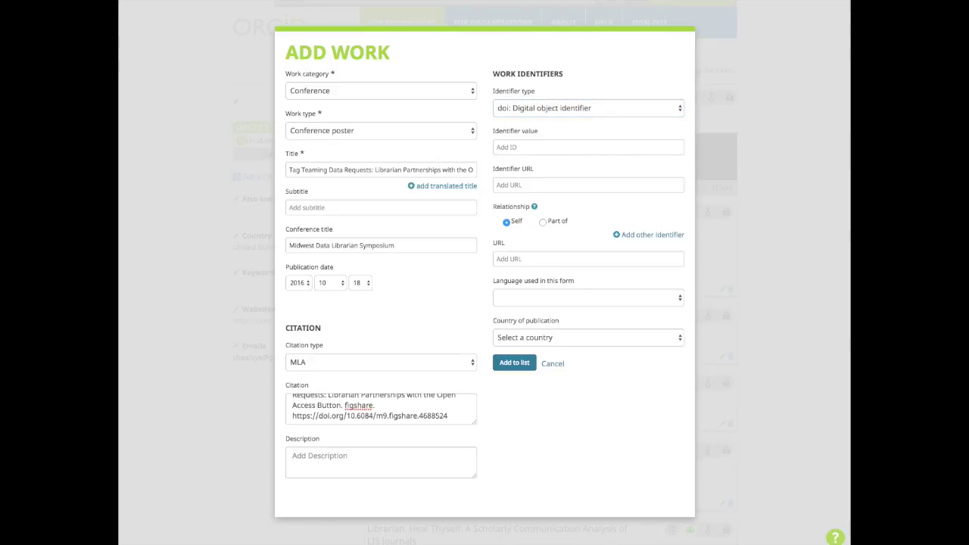
pyautogui.click(511, 146)
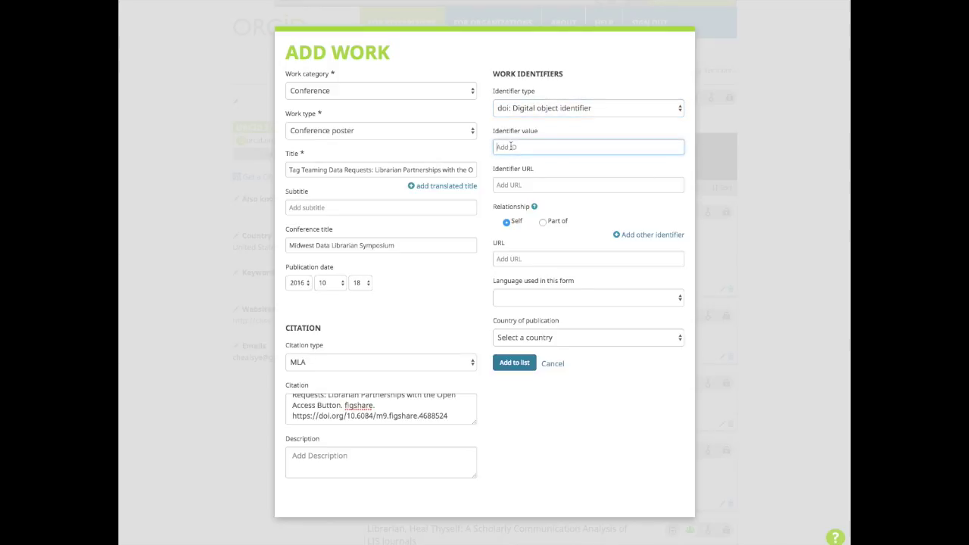
pyautogui.write('10.6084/m9.figshare.4688524')
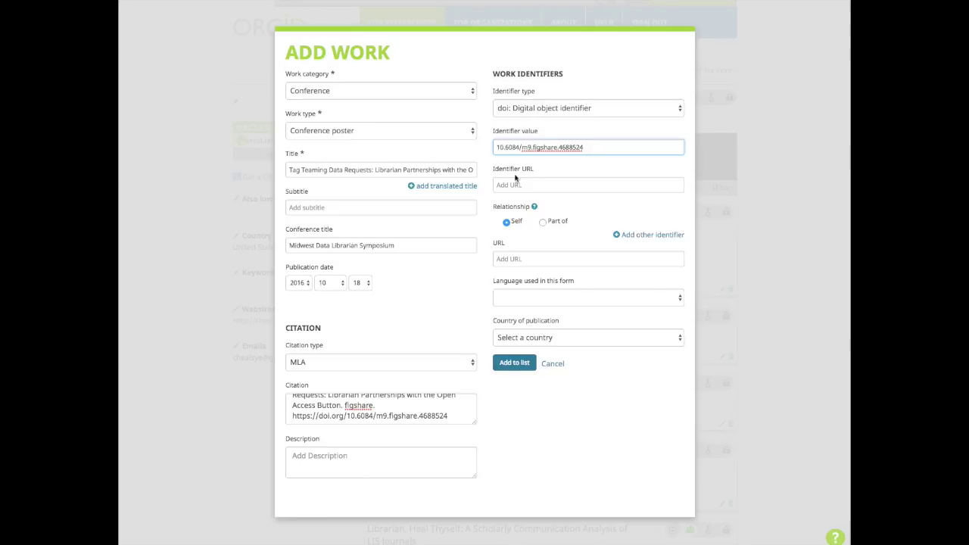
pyautogui.click(515, 185)
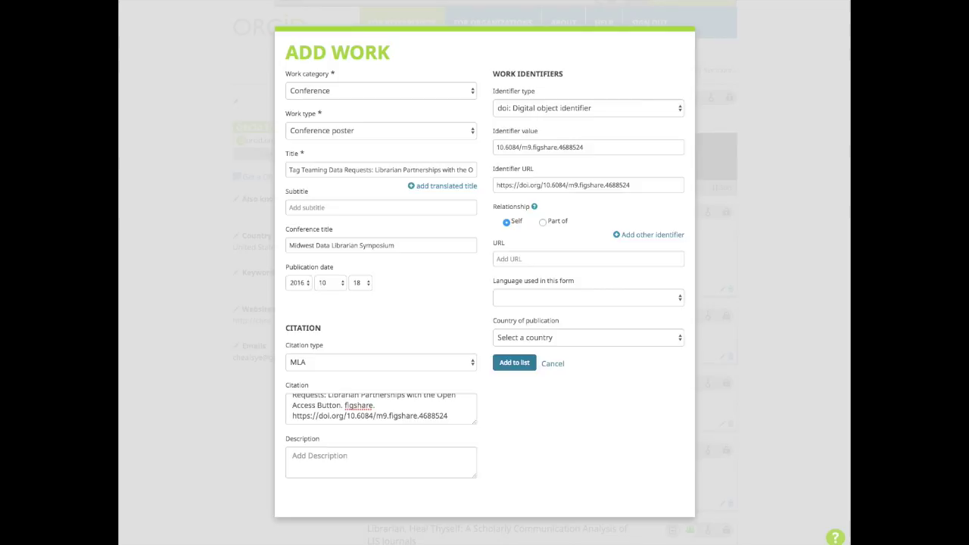
pyautogui.click(586, 261)
pyautogui.write('https://doi.org/10.6084/m9.figshare.4688524.v1')
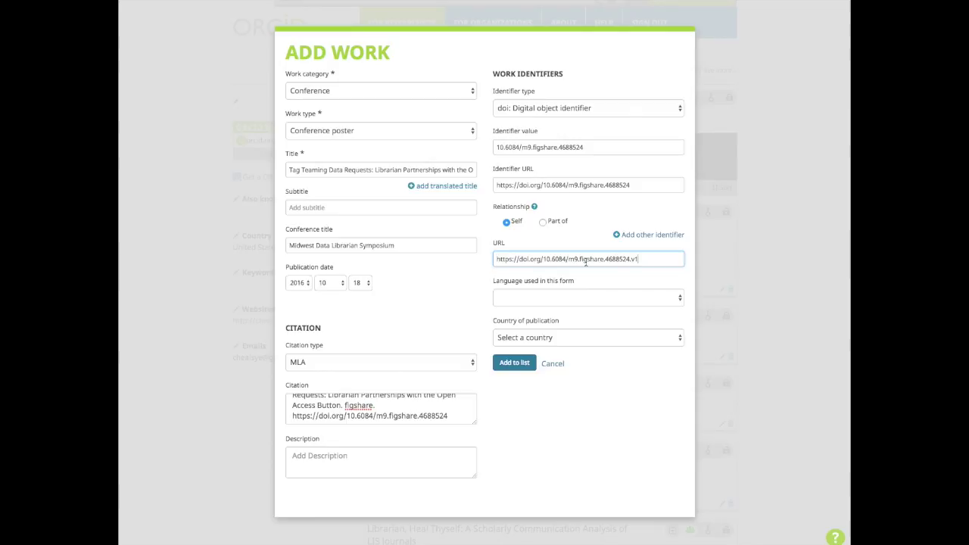
pyautogui.press('BackSpace')
pyautogui.press('BackSpace')
# - Set language to English and country of publication to United States, then add the poster to Works
pyautogui.click(570, 298)
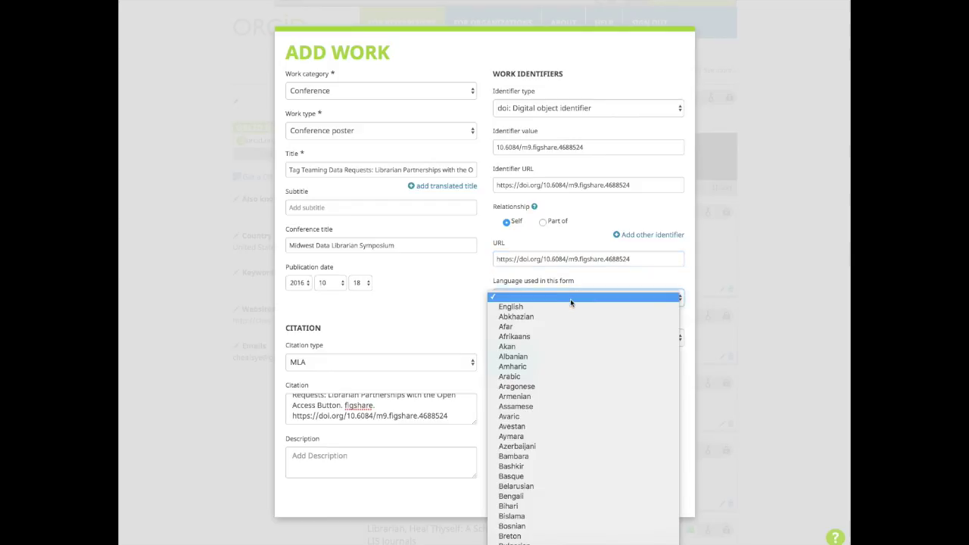
pyautogui.click(570, 303)
pyautogui.click(565, 339)
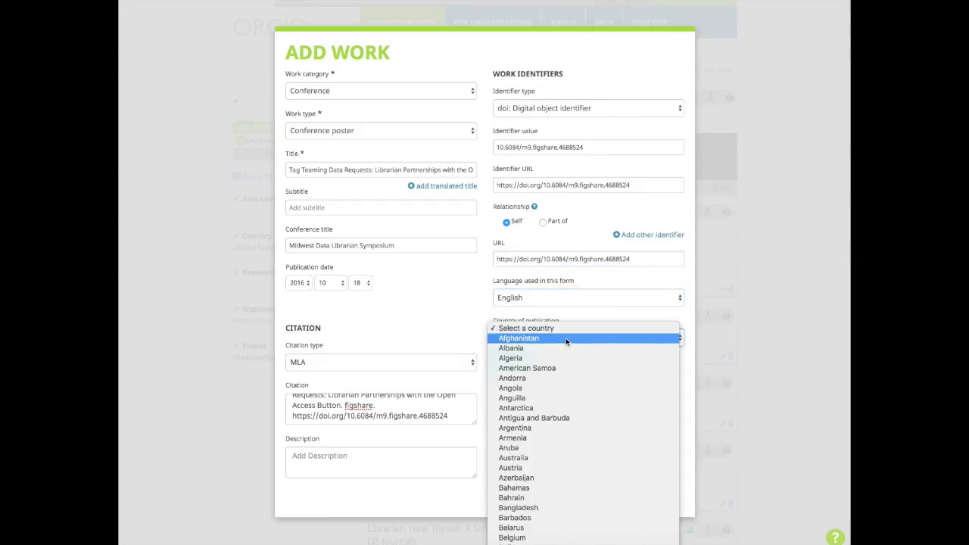
pyautogui.scroll(-5, 565, 340)
pyautogui.scroll(-20, 566, 340)
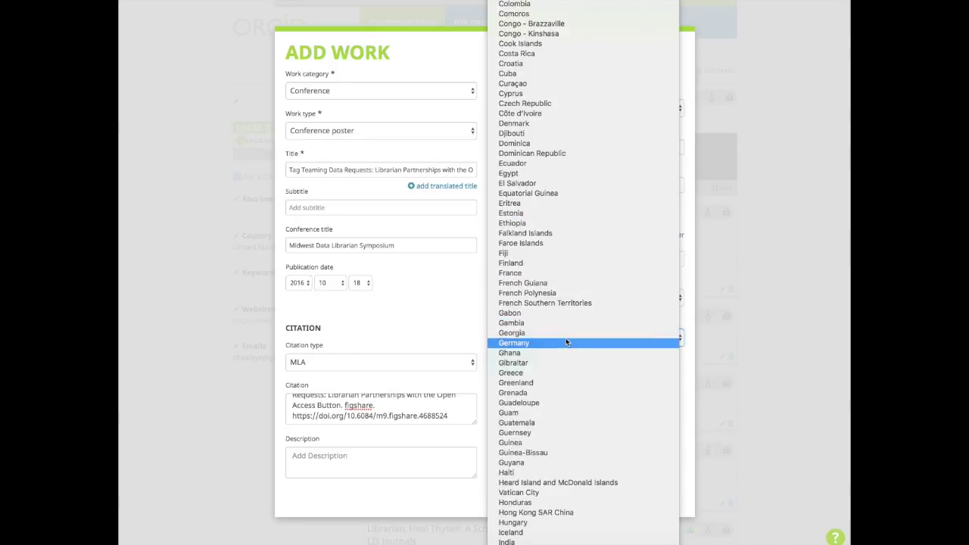
pyautogui.scroll(-20, 566, 339)
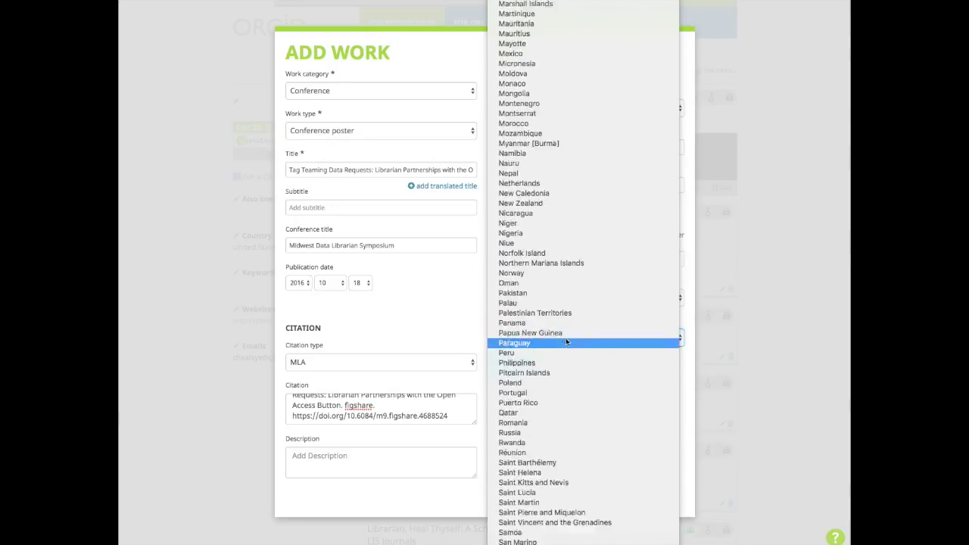
pyautogui.scroll(-2, 566, 339)
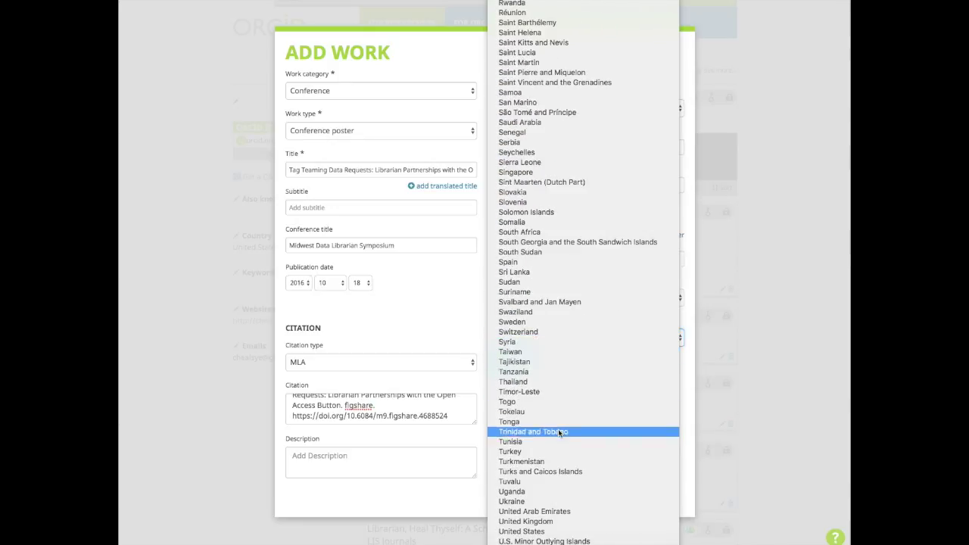
pyautogui.click(536, 532)
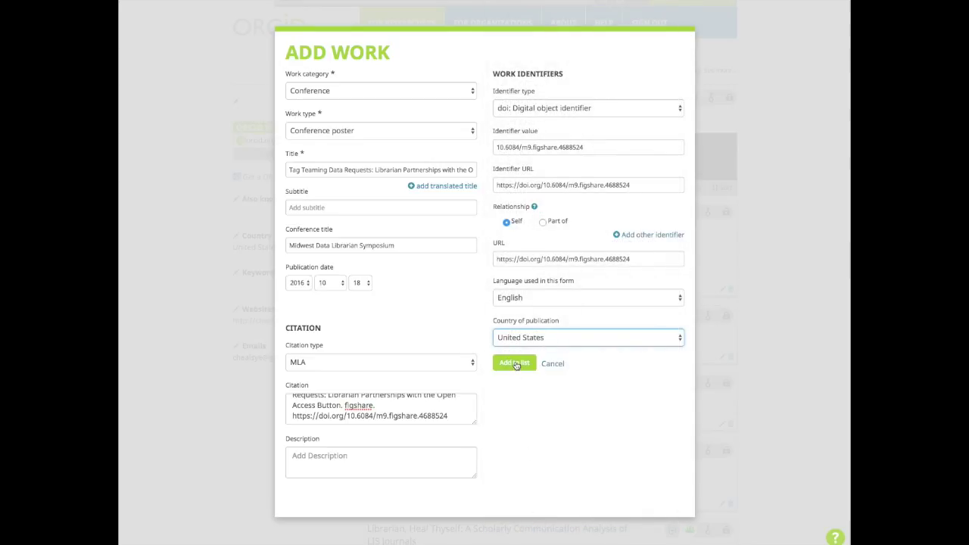
pyautogui.click(514, 363)
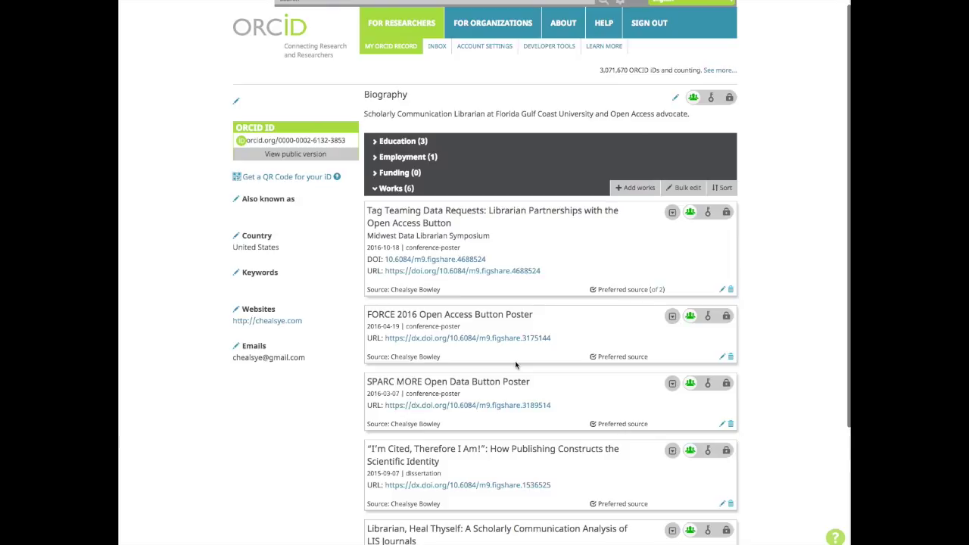